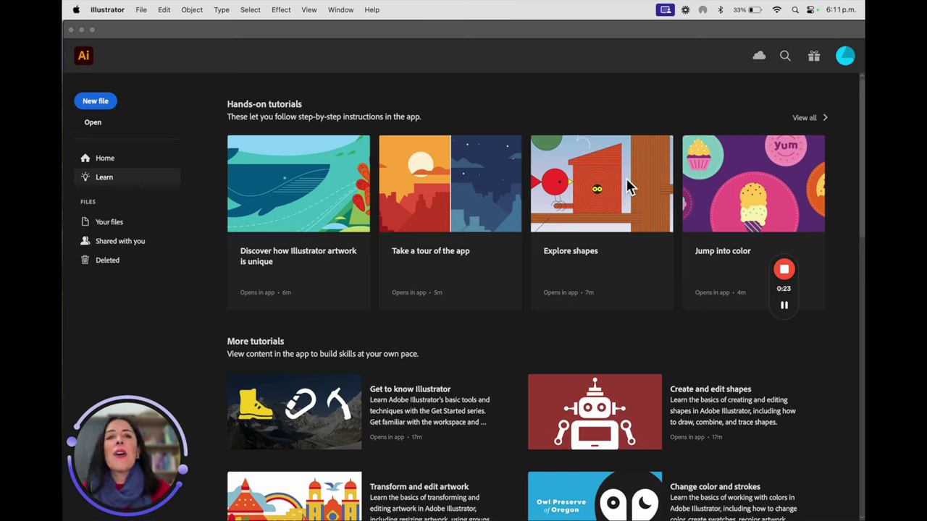
mouse_move(608, 505)
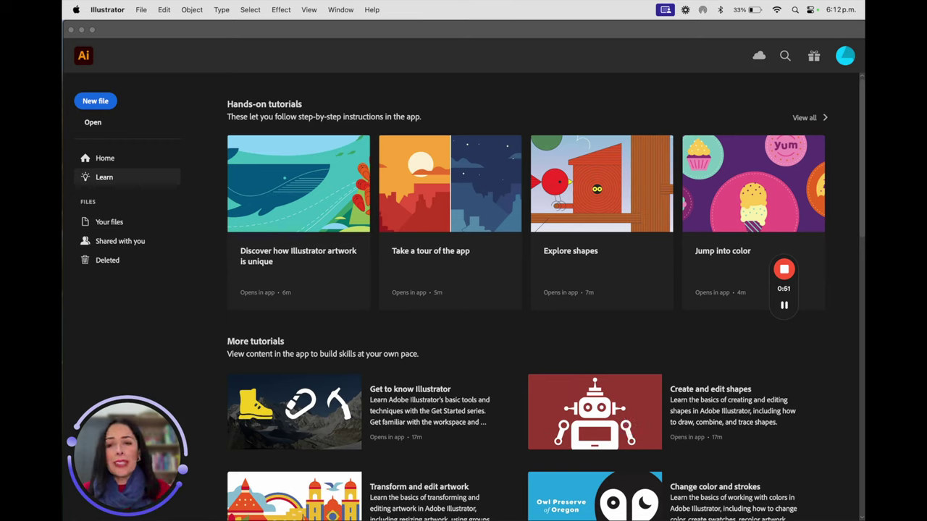
mouse_move(504, 513)
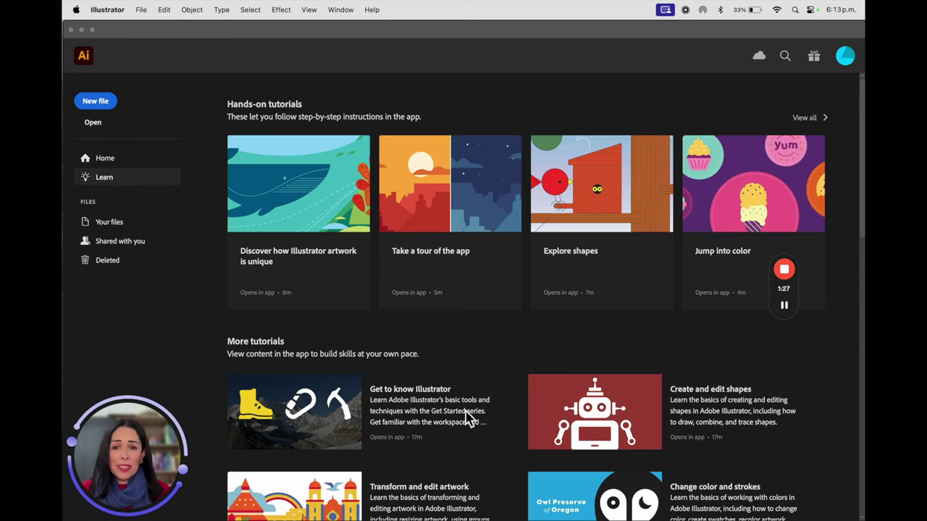
scroll(467, 420, down, 10)
scroll(467, 421, down, 2)
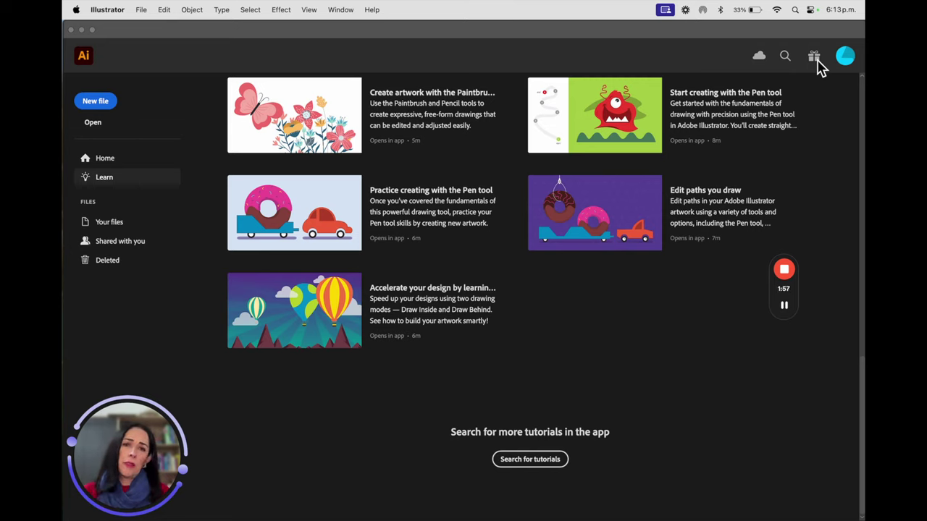
click(846, 59)
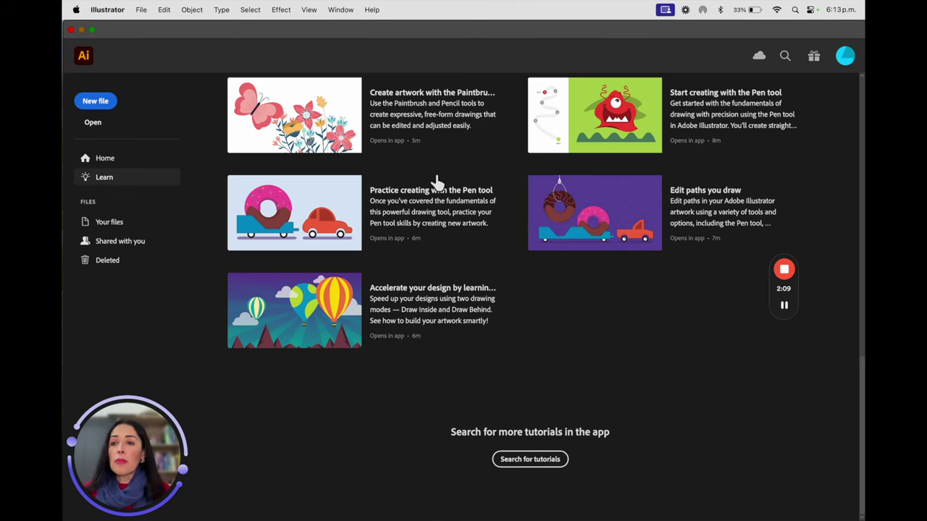
Start a new document and display all the blank Mobile presets
click(86, 104)
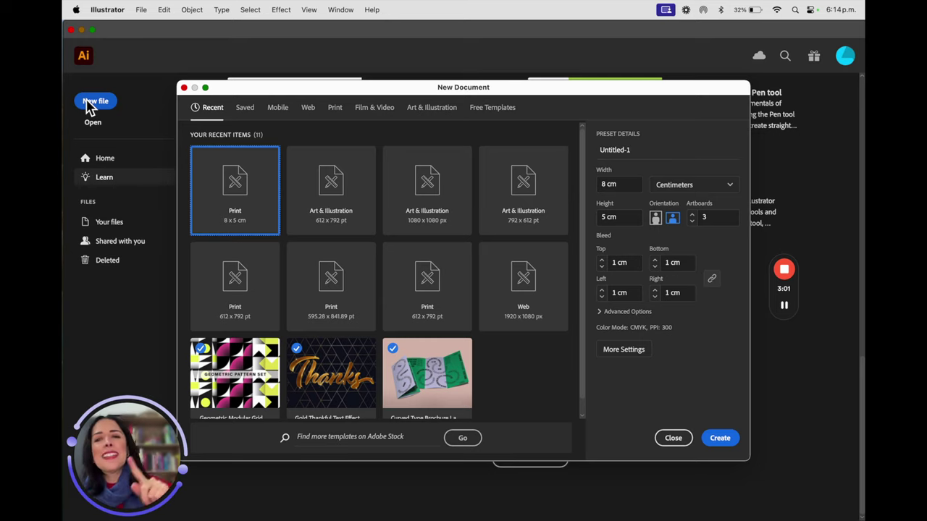
click(282, 115)
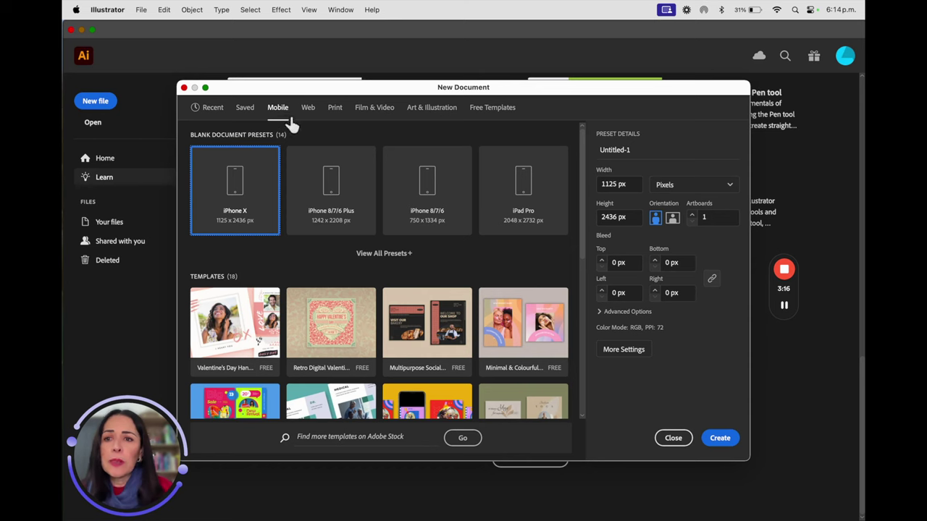
click(398, 254)
scroll(373, 317, down, 5)
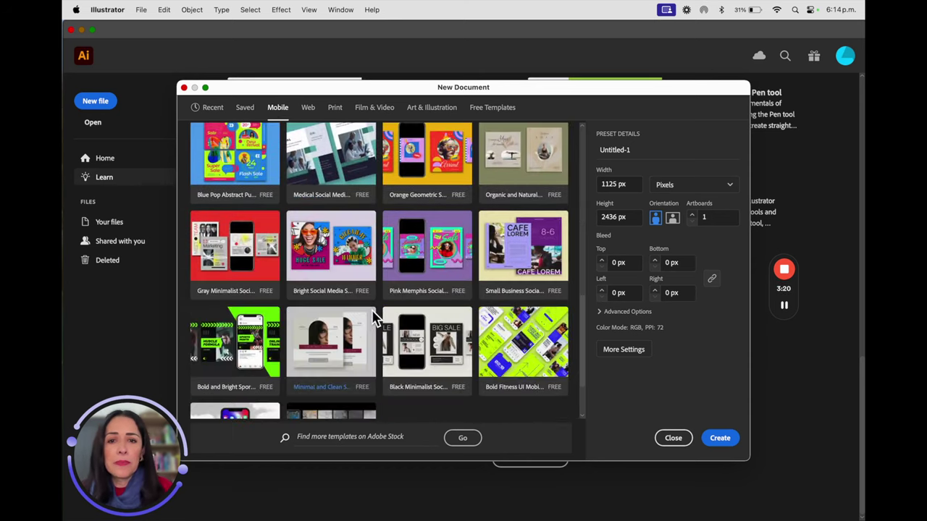
scroll(373, 317, up, 8)
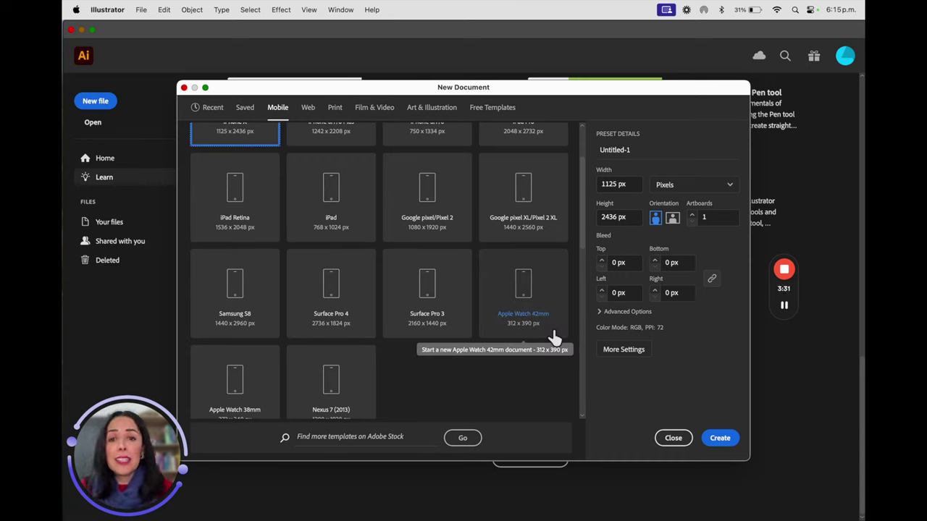
Switch the iPhone X preset between portrait and landscape, leaving it in landscape orientation
drag(635, 184, 584, 182)
drag(620, 219, 601, 225)
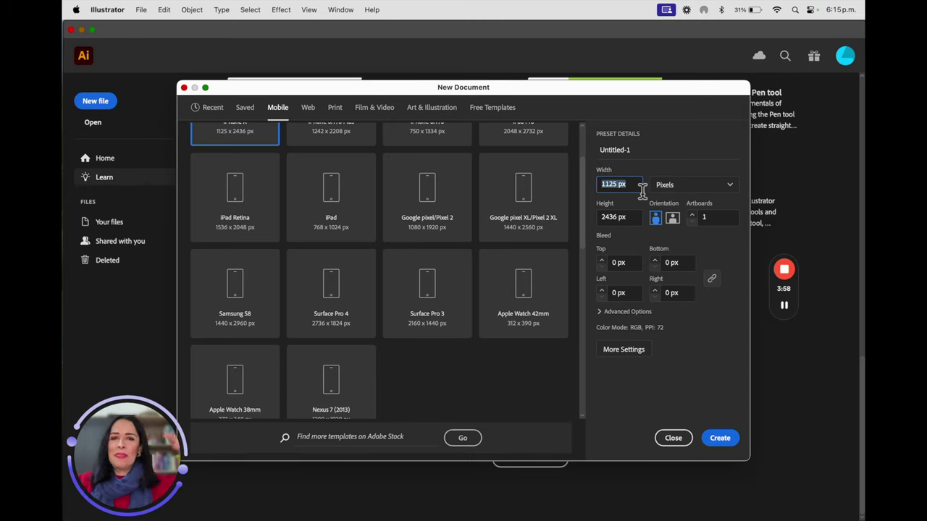
click(673, 217)
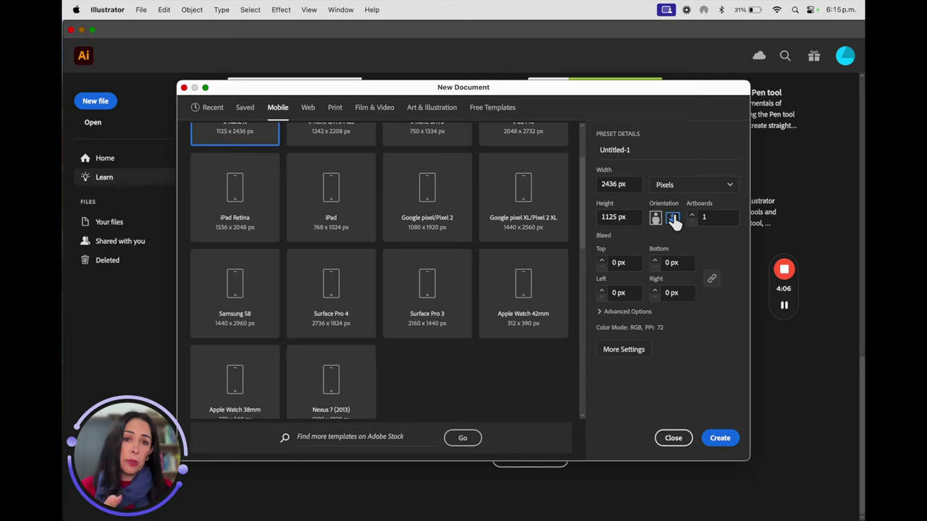
click(656, 217)
click(674, 219)
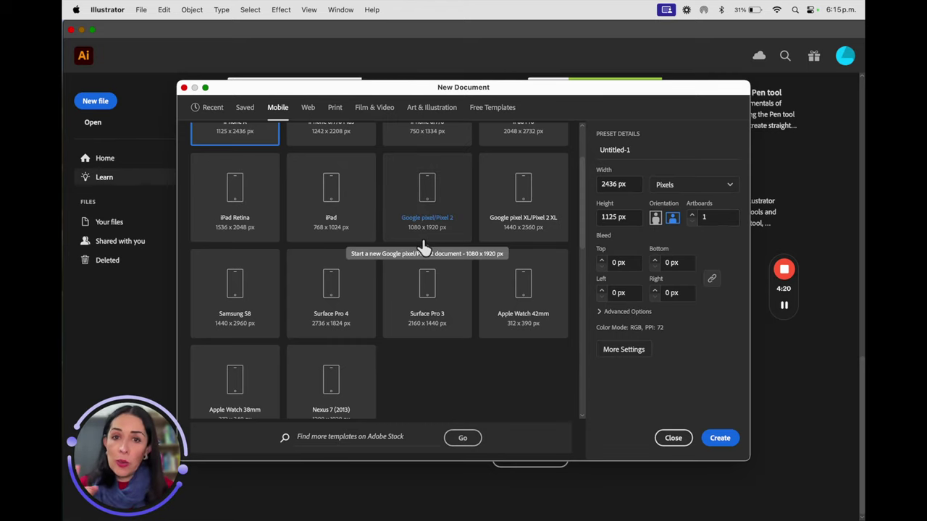
scroll(426, 248, up, 3)
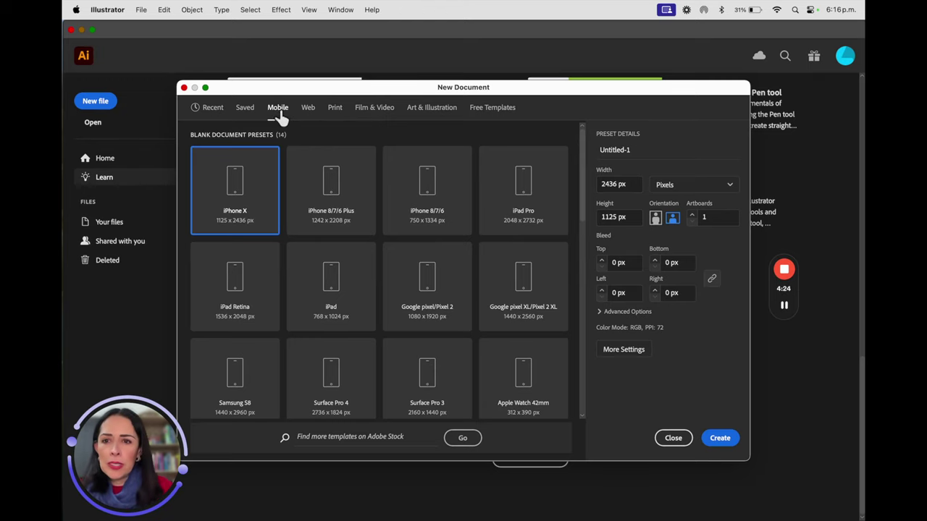
Compare the Web, Film & Video, Print and Art & Illustration presets, and display all the blank Print presets
click(309, 108)
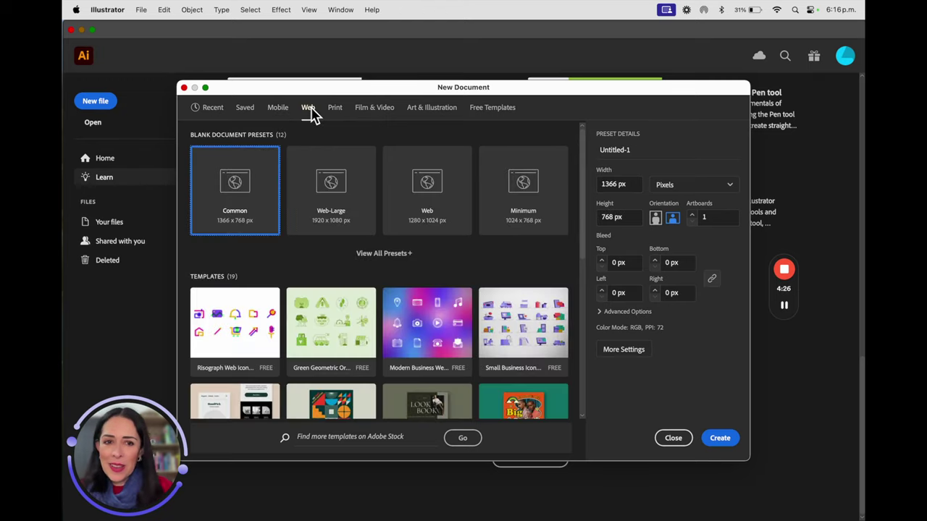
click(376, 110)
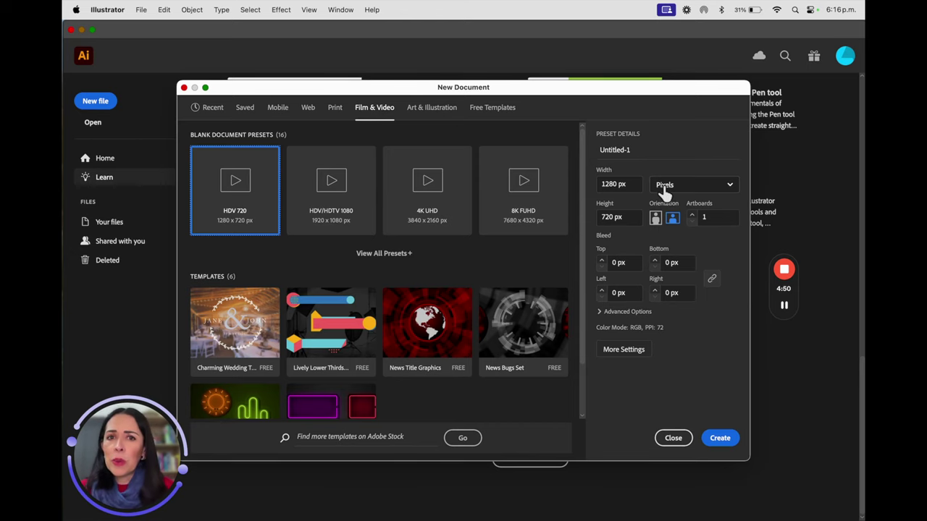
click(335, 112)
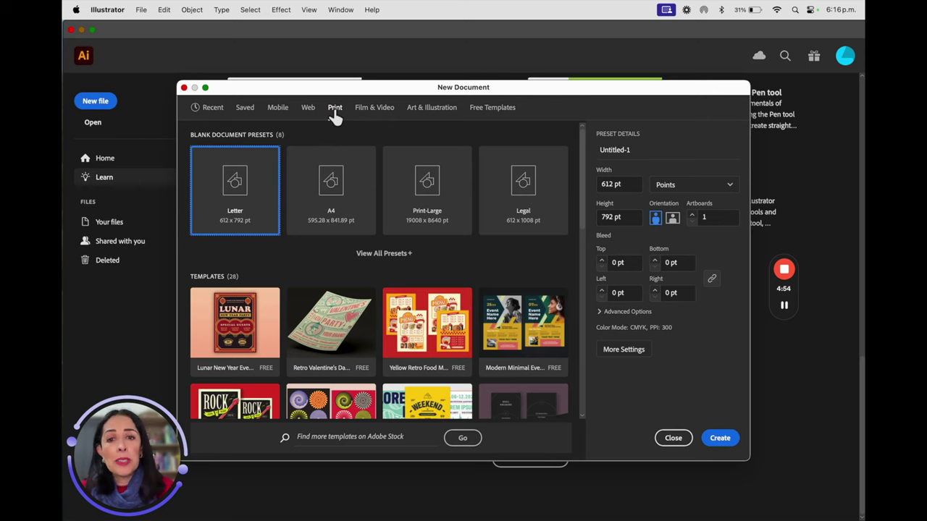
click(438, 115)
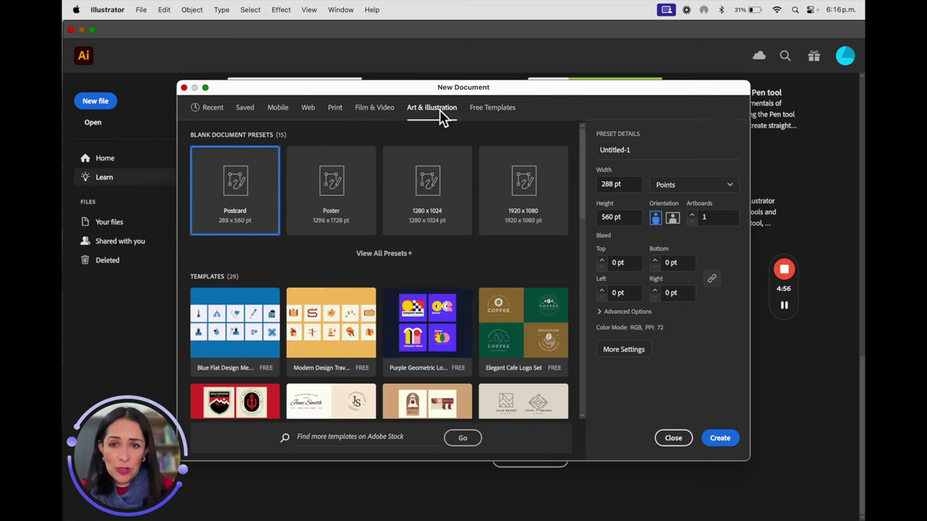
click(335, 111)
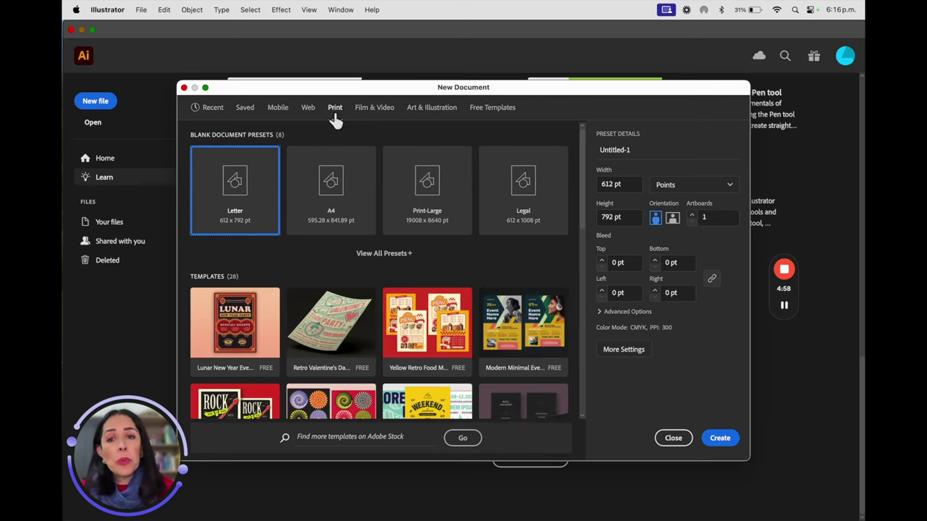
click(383, 254)
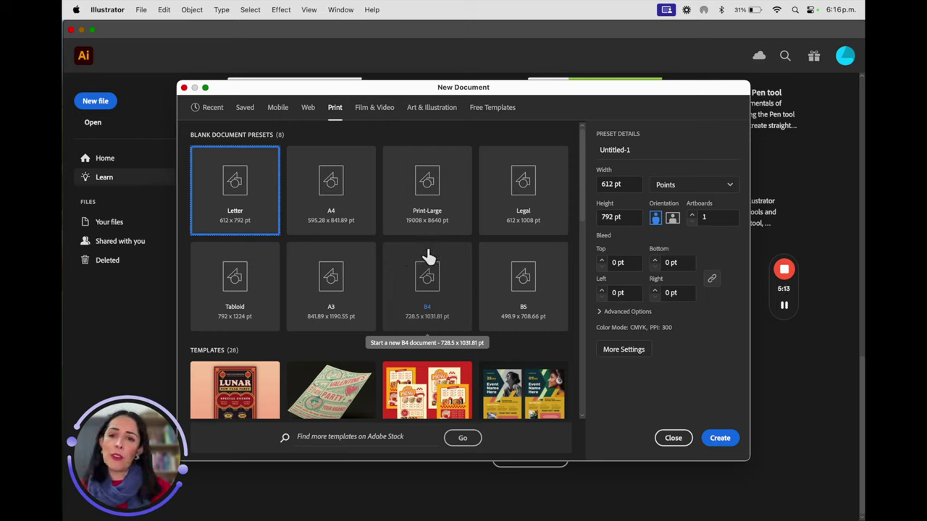
Check the available measurement units and view the details of the Modern Minimal Event Colorblock Flyer template
click(688, 187)
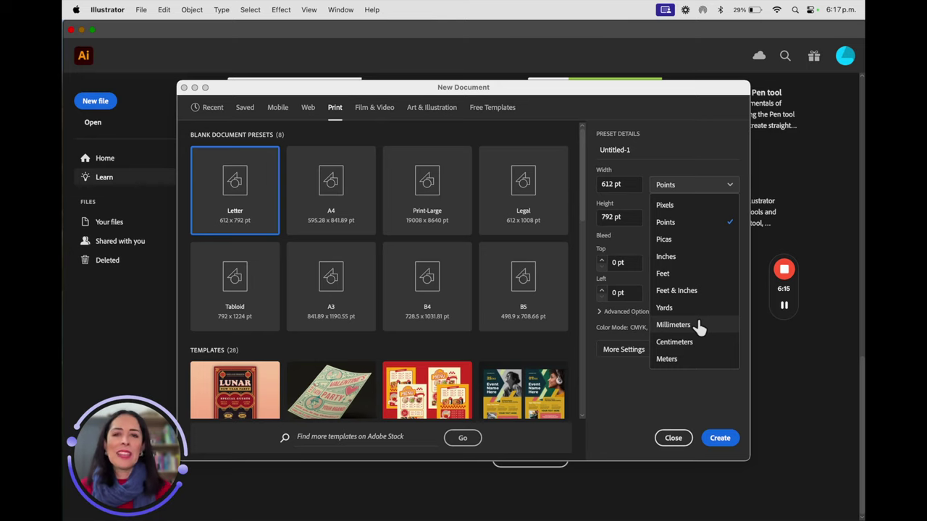
click(381, 114)
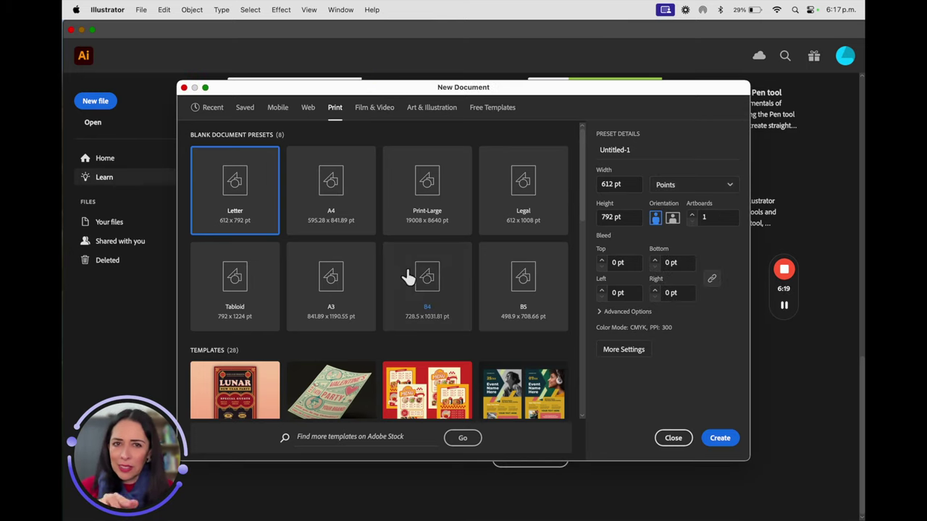
scroll(373, 334, down, 1)
scroll(371, 333, down, 2)
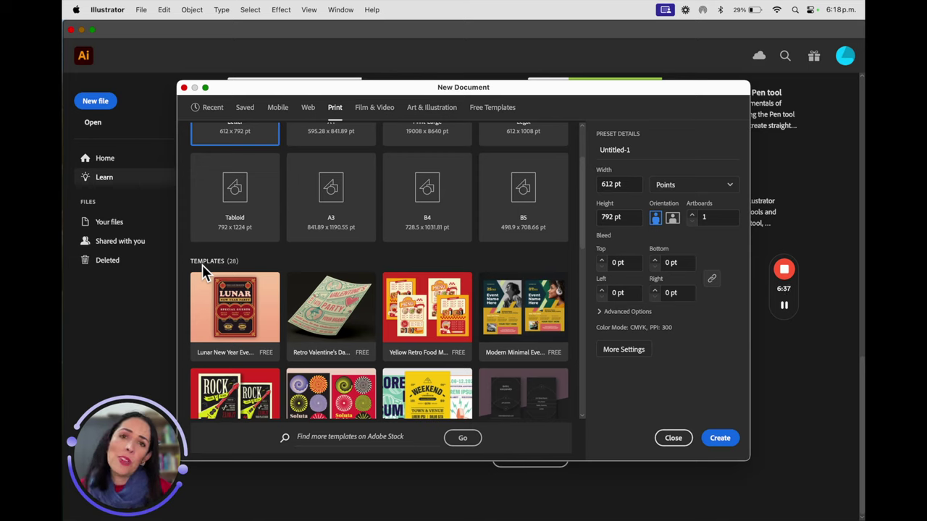
click(555, 322)
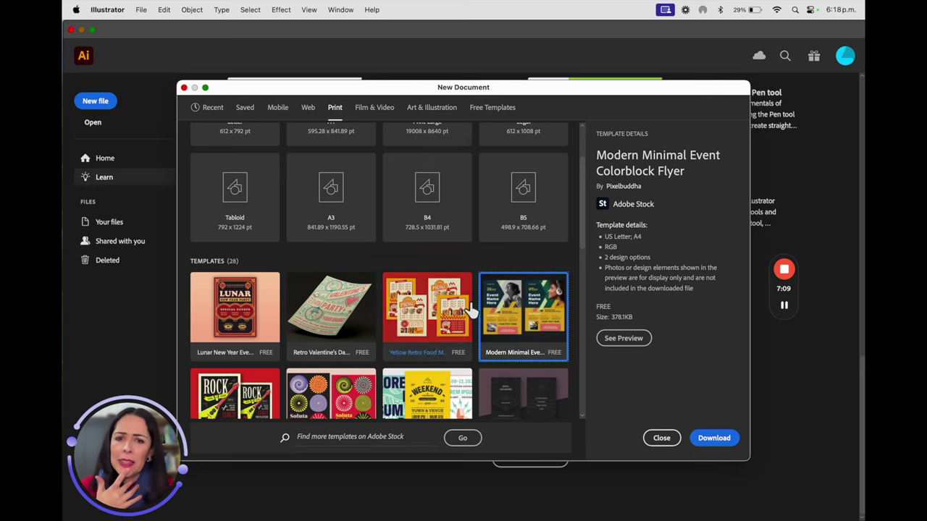
Look through the Art & Illustration templates and the Print templates
click(427, 108)
scroll(463, 338, down, 5)
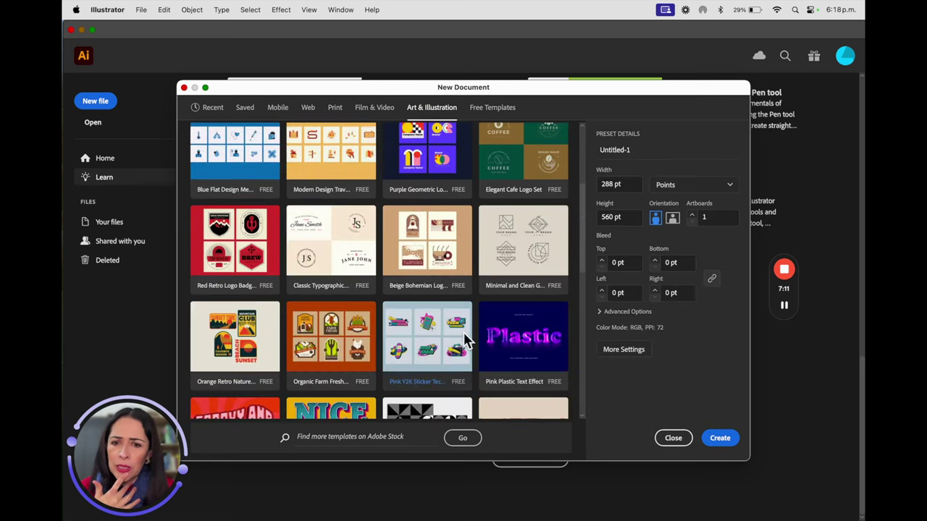
scroll(463, 338, down, 10)
scroll(464, 337, up, 4)
scroll(463, 338, up, 5)
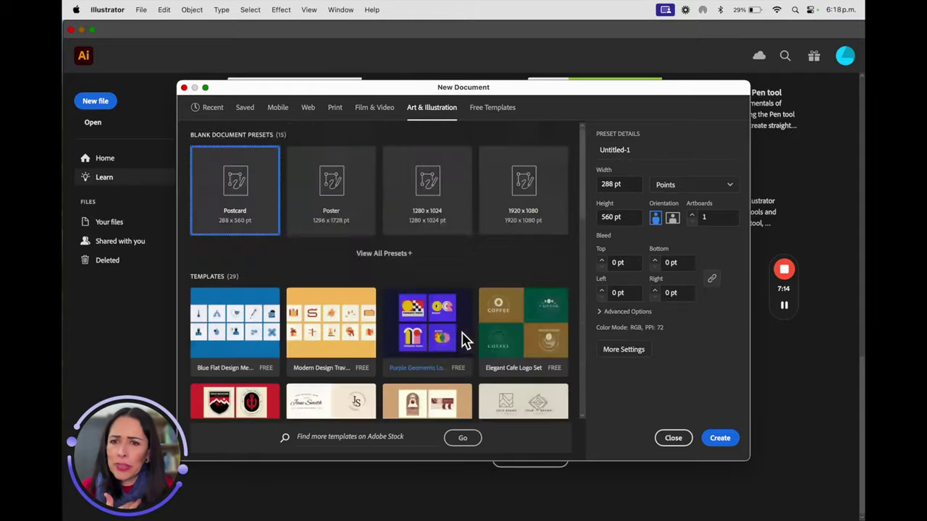
click(332, 110)
scroll(496, 323, down, 15)
scroll(495, 323, up, 15)
scroll(494, 320, down, 12)
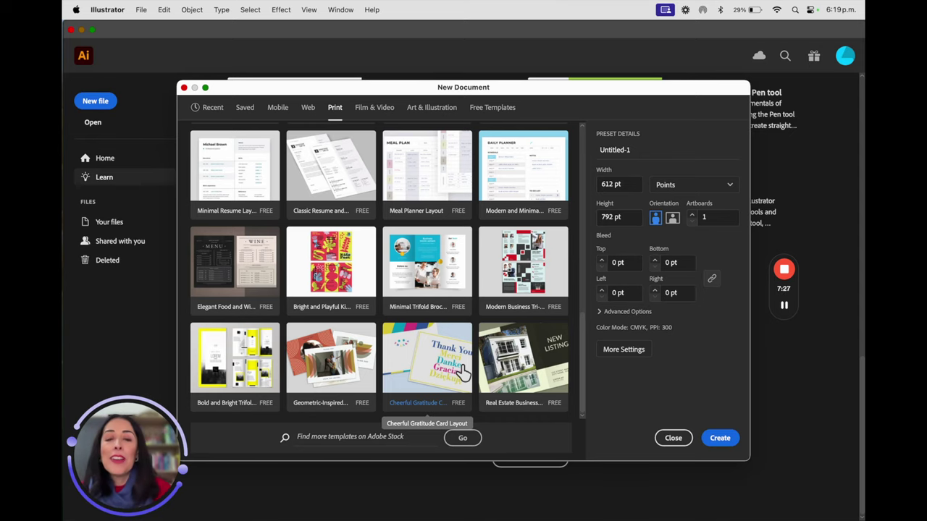
scroll(463, 371, up, 2)
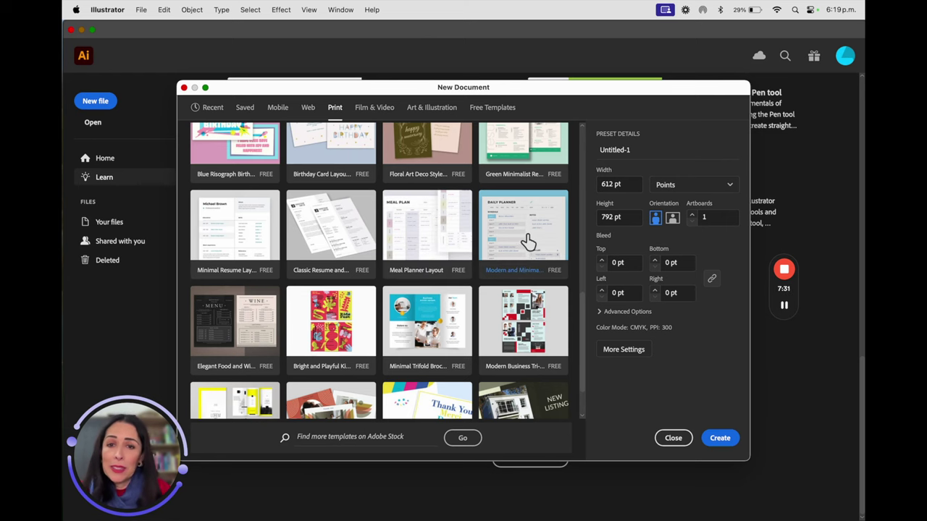
scroll(529, 243, up, 5)
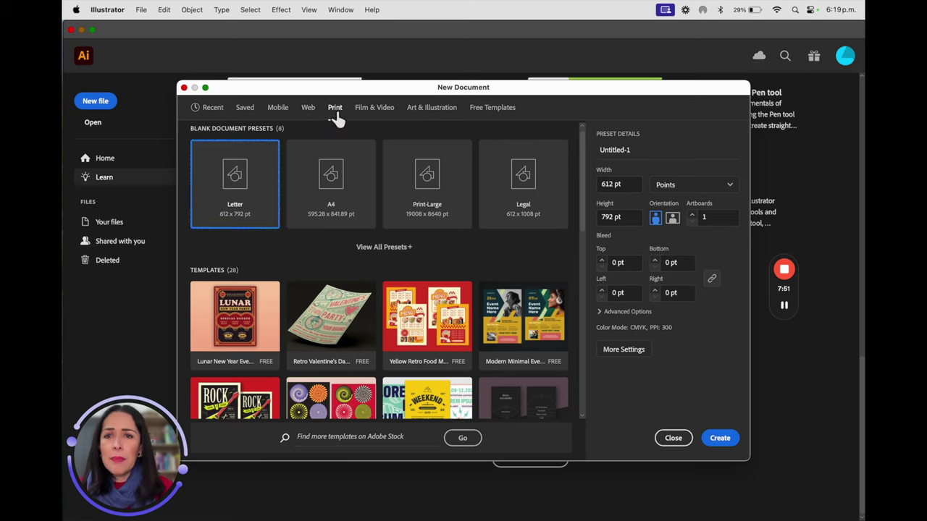
Display all the blank Art & Illustration presets and set the Postcard preset's units to pixels
click(430, 118)
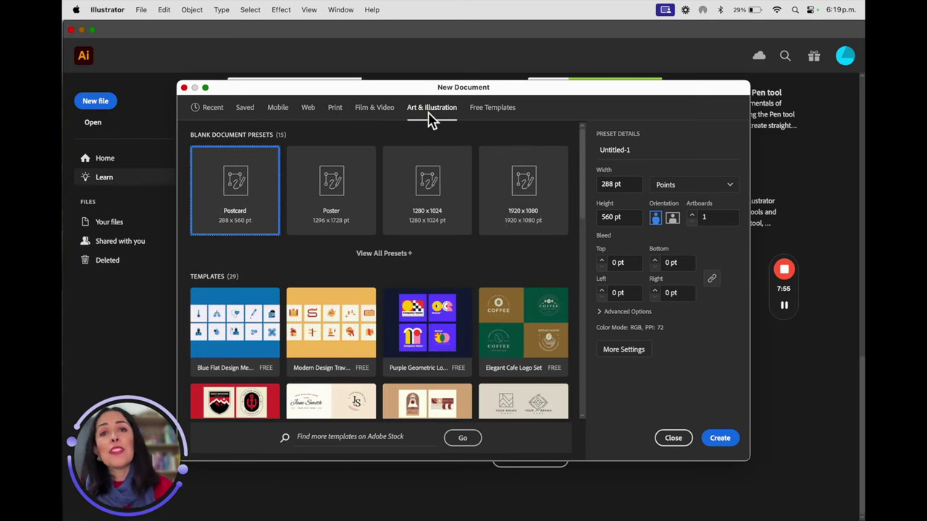
click(382, 253)
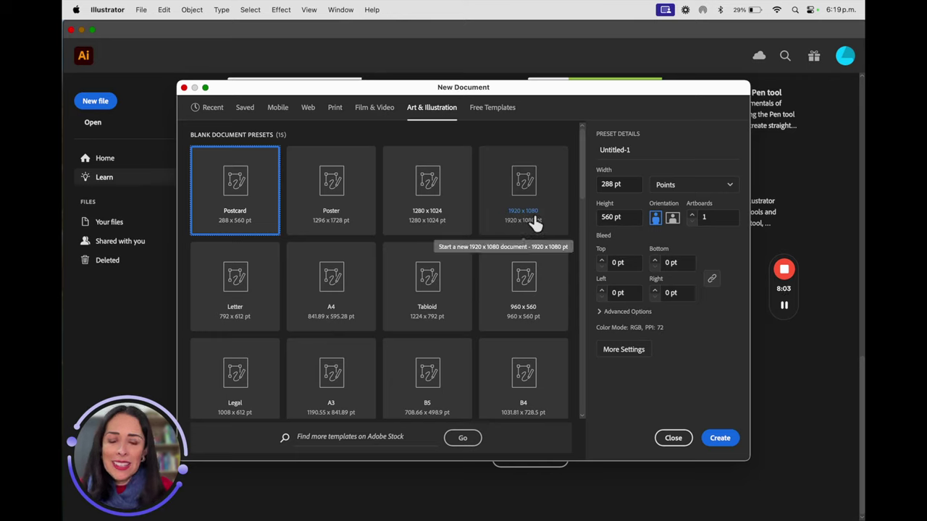
click(671, 188)
click(664, 206)
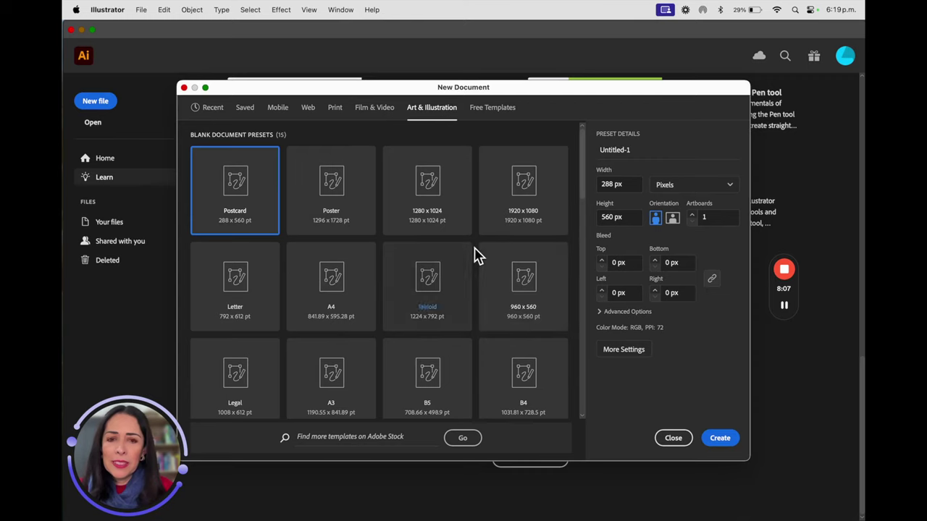
scroll(295, 348, down, 4)
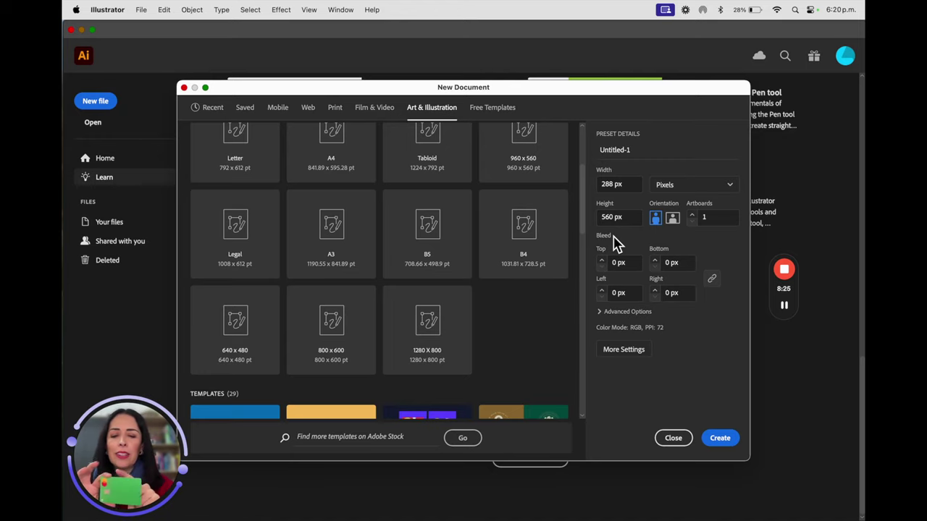
Set the new Art & Illustration document's units to centimeters, its width to 8 cm, its height to 5 cm, and its orientation to landscape
click(672, 186)
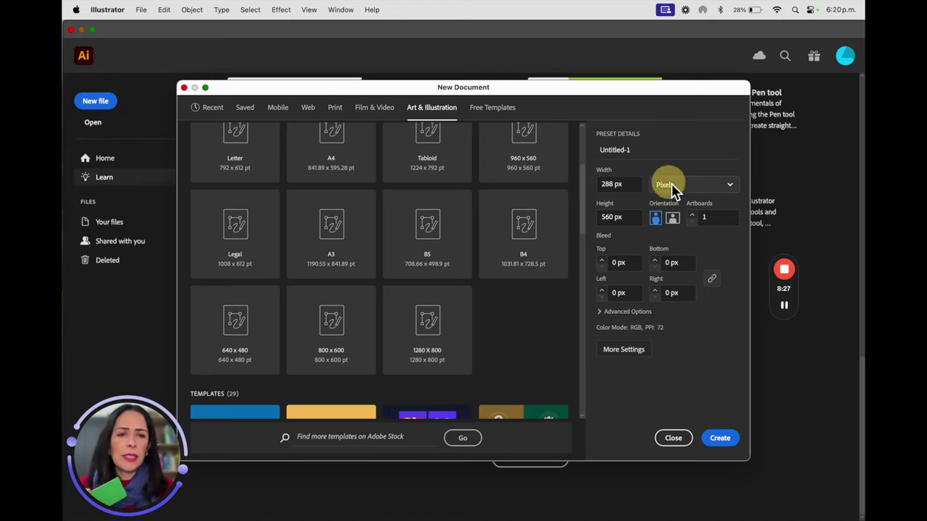
click(685, 343)
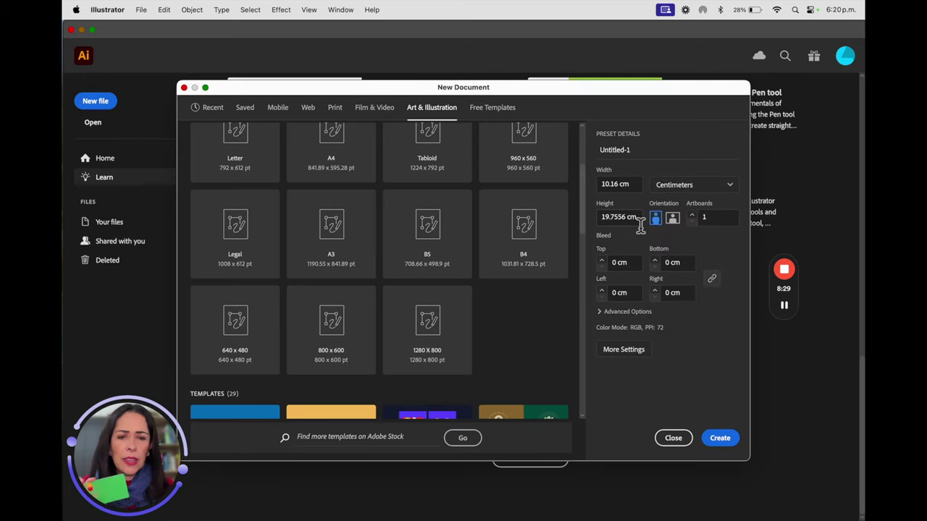
click(636, 186)
text(8)
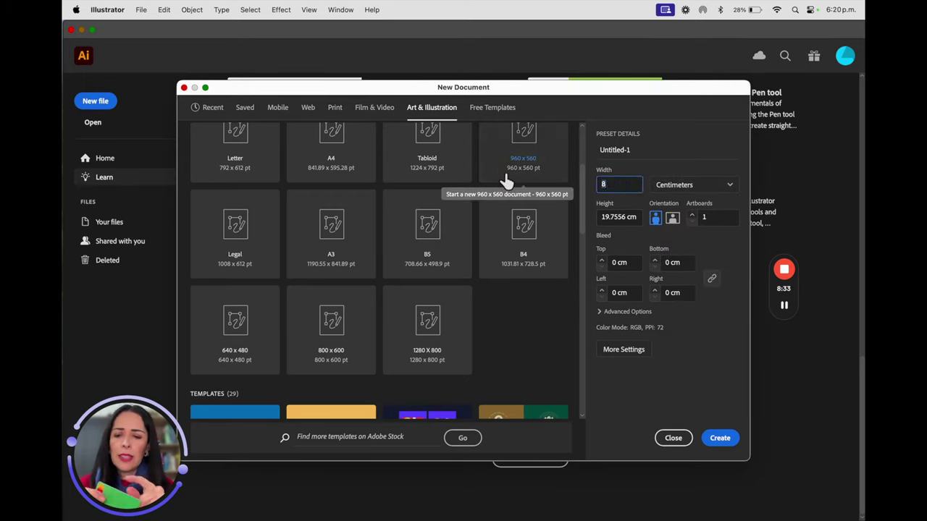
click(621, 221)
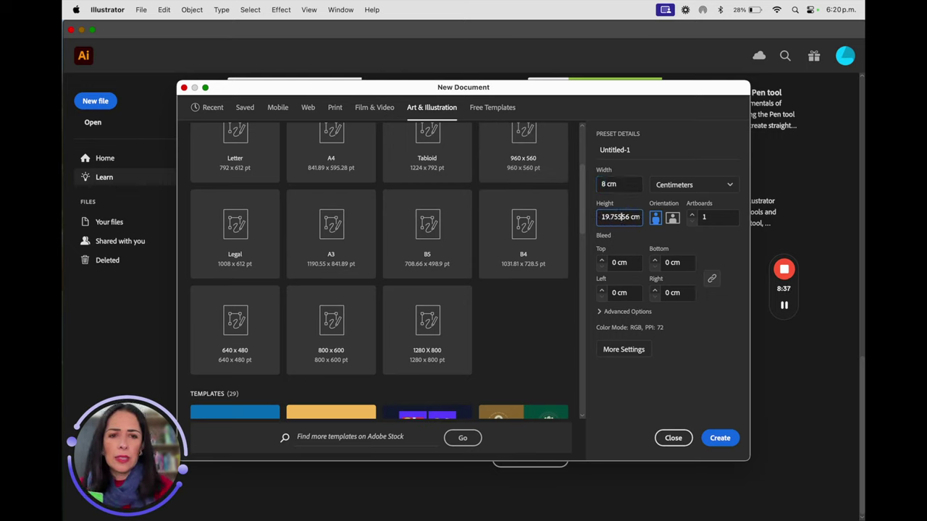
drag(621, 220, 639, 223)
text(5)
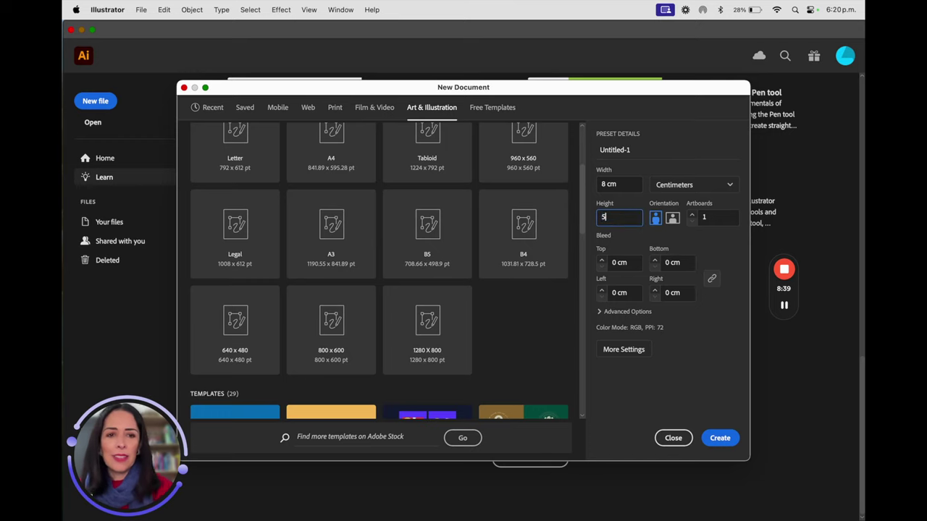
click(674, 221)
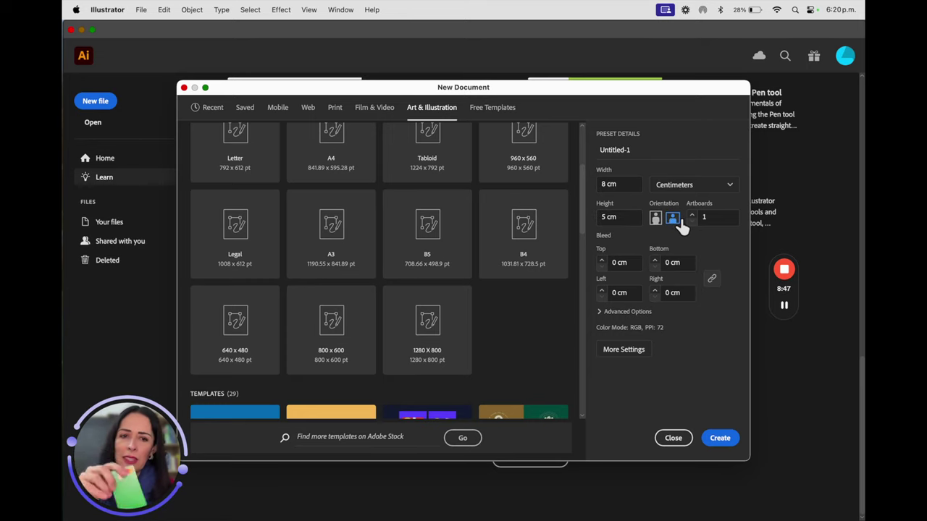
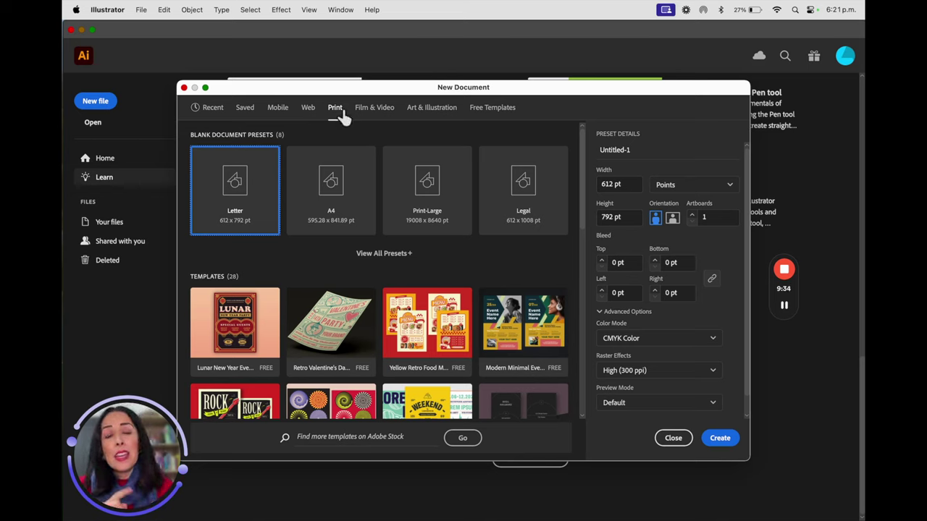
Check the color mode options of the Print Letter preset and the Web Common preset
click(637, 339)
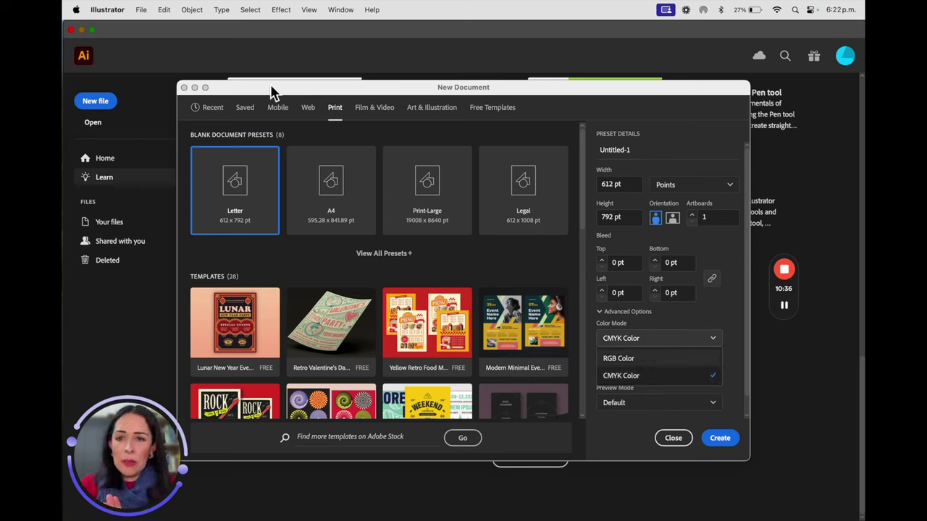
click(320, 116)
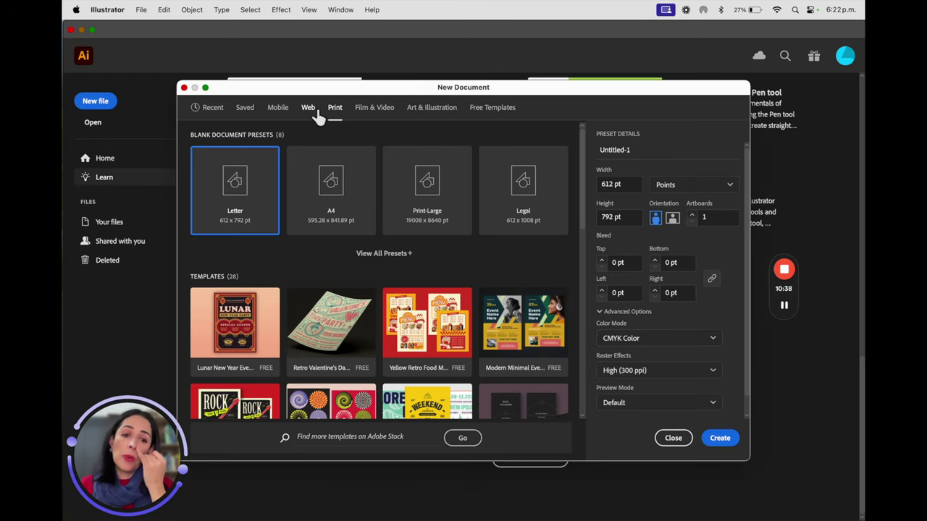
click(310, 109)
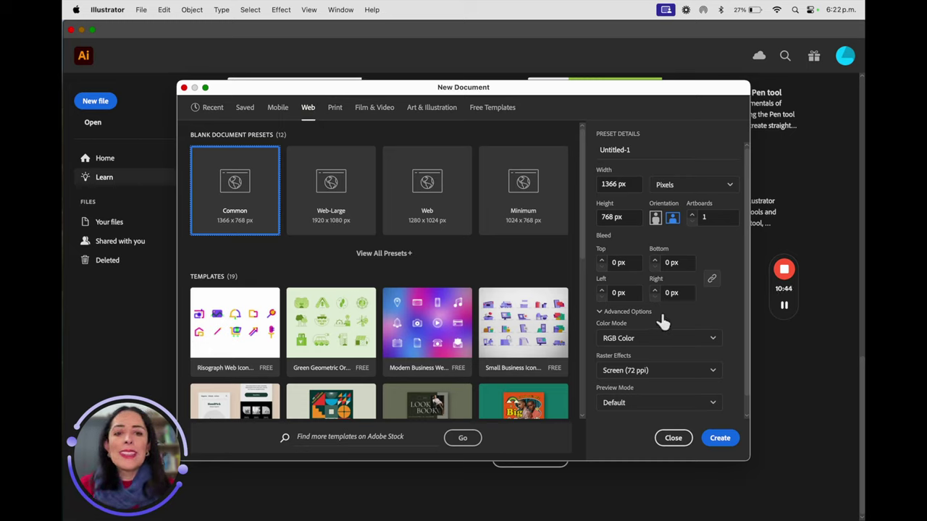
click(642, 340)
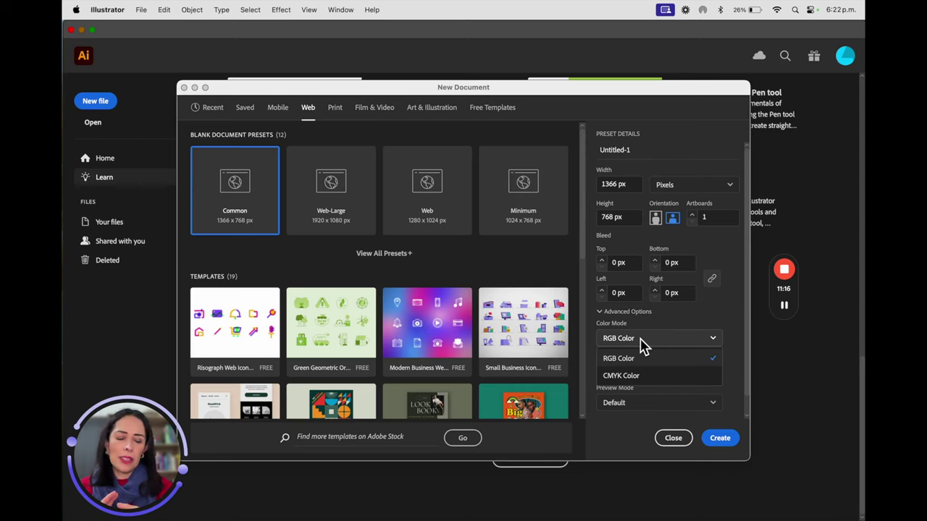
click(736, 311)
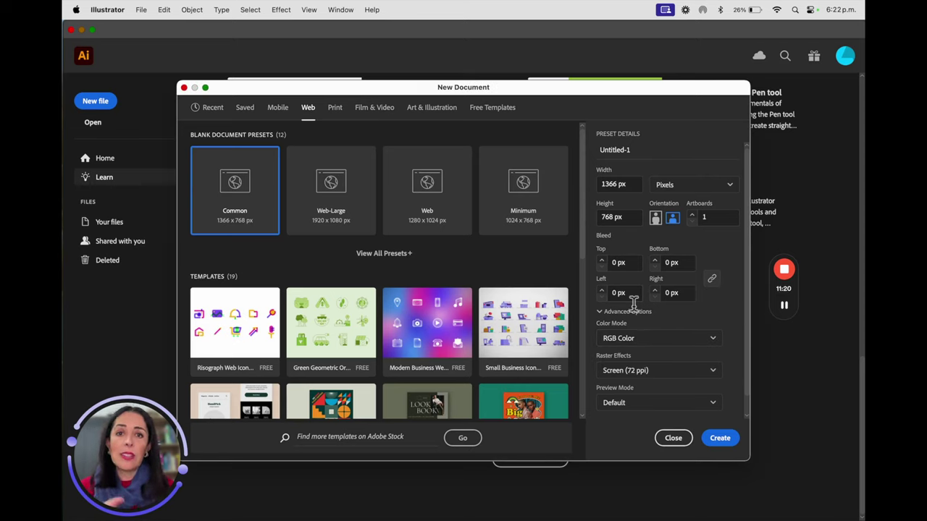
Try Medium (150 ppi) raster effects for the Web Common preset, restore Screen (72 ppi), and review the available resolutions
click(651, 372)
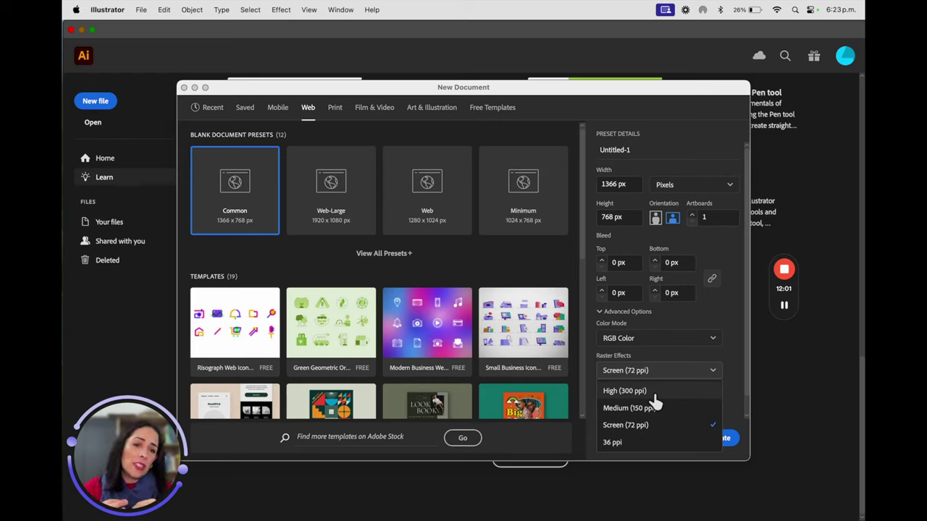
click(654, 408)
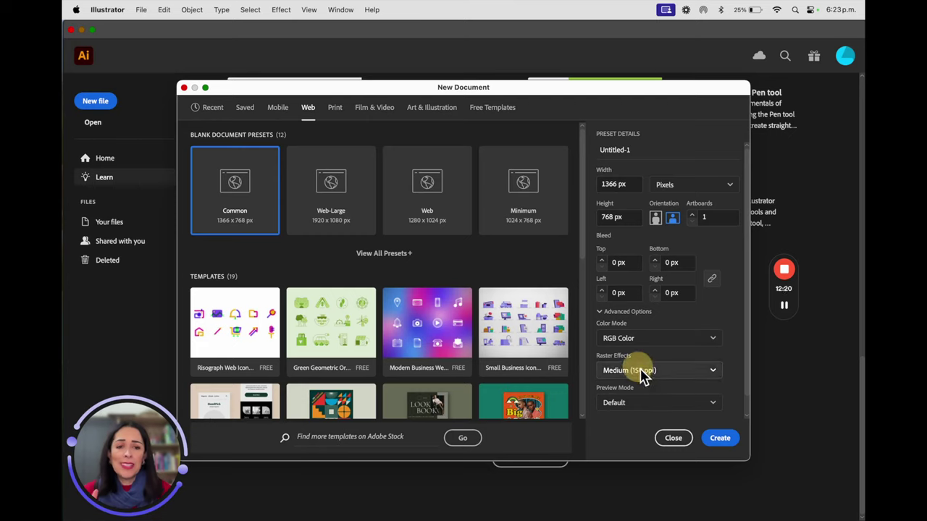
click(642, 370)
click(626, 425)
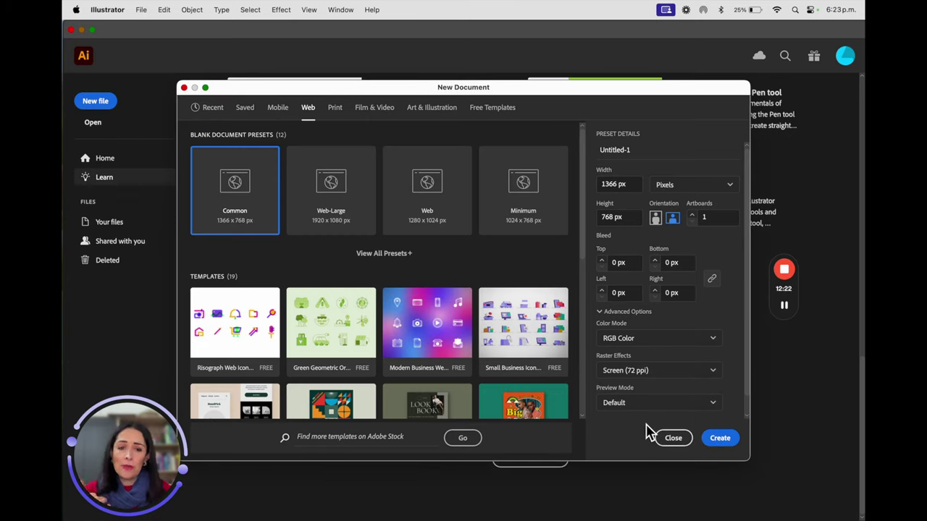
click(647, 372)
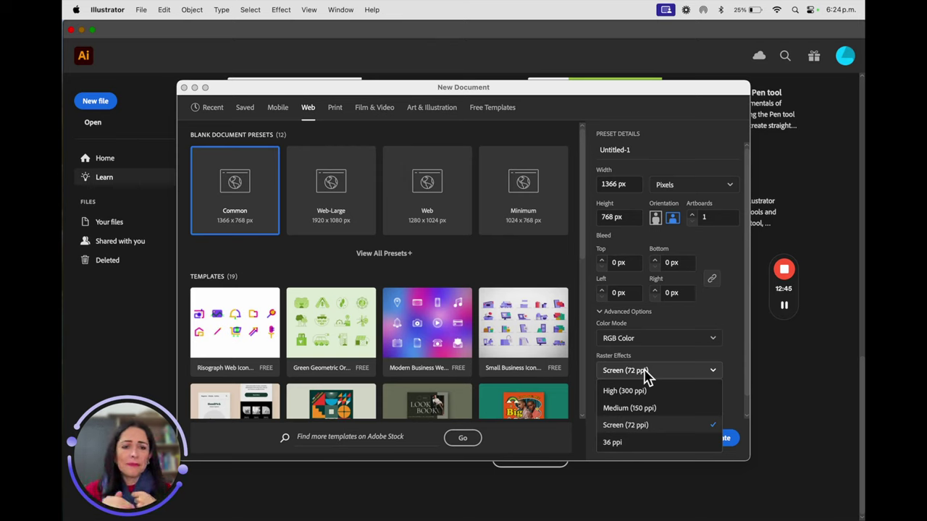
click(732, 274)
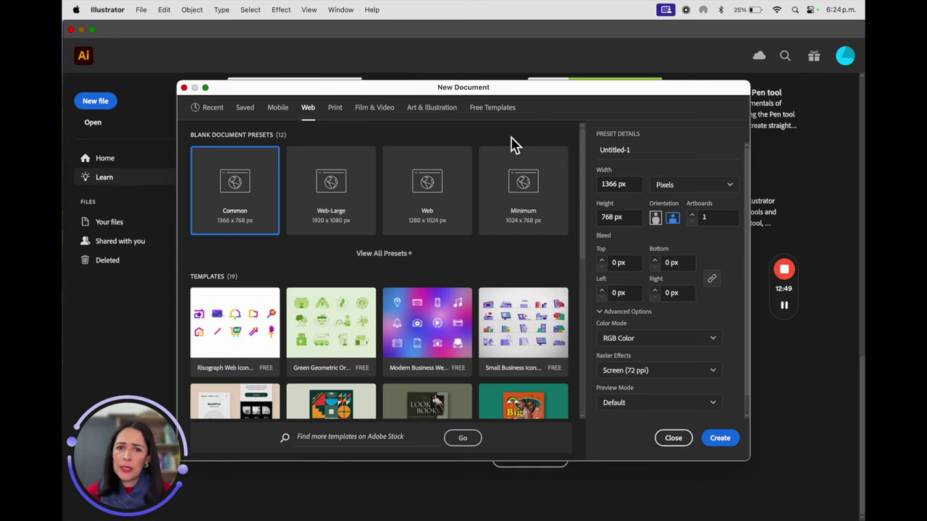
Look through the free Social Media and Cards & Invitations templates
click(494, 110)
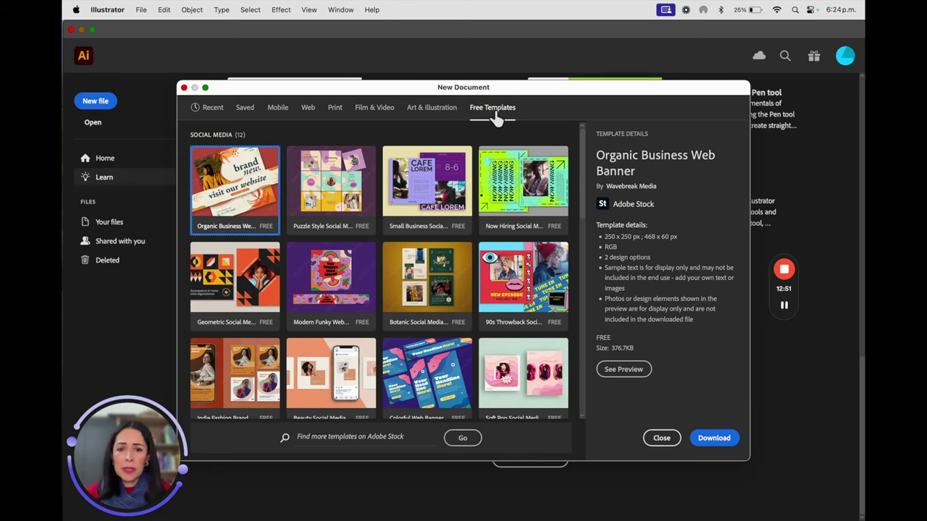
scroll(427, 381, down, 10)
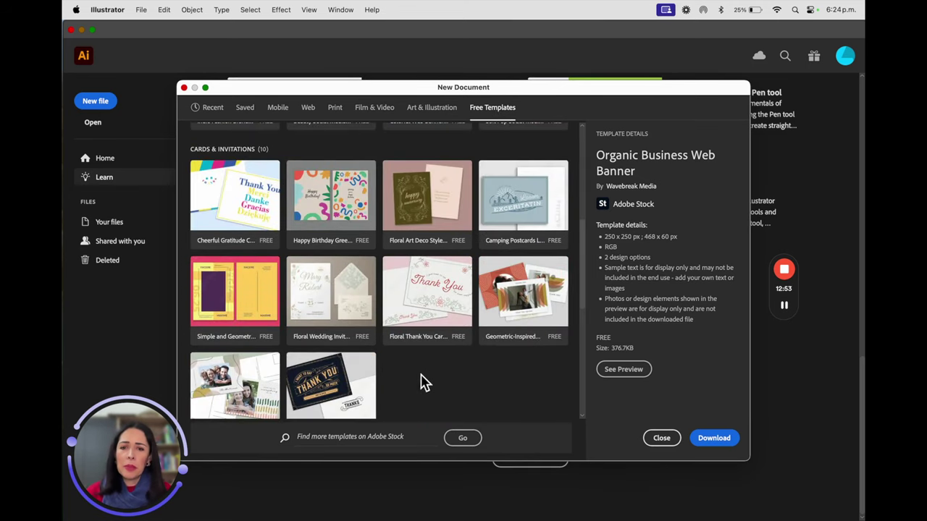
scroll(471, 295, up, 10)
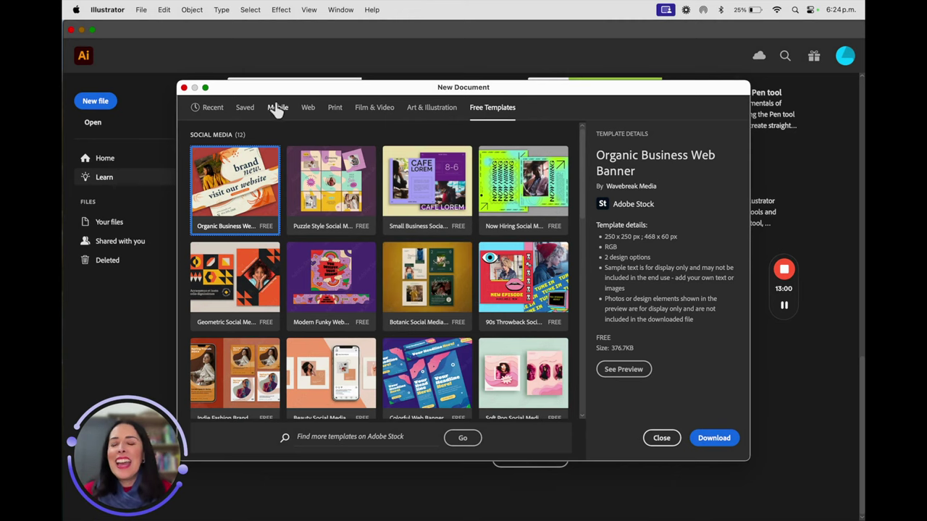
Create a document with two artboards from the Art & Illustration Letter preset
click(431, 115)
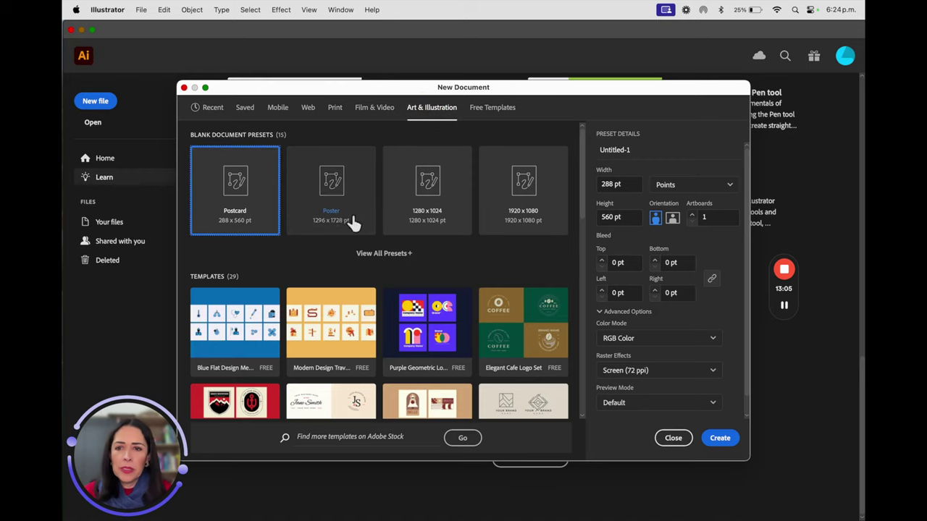
click(383, 255)
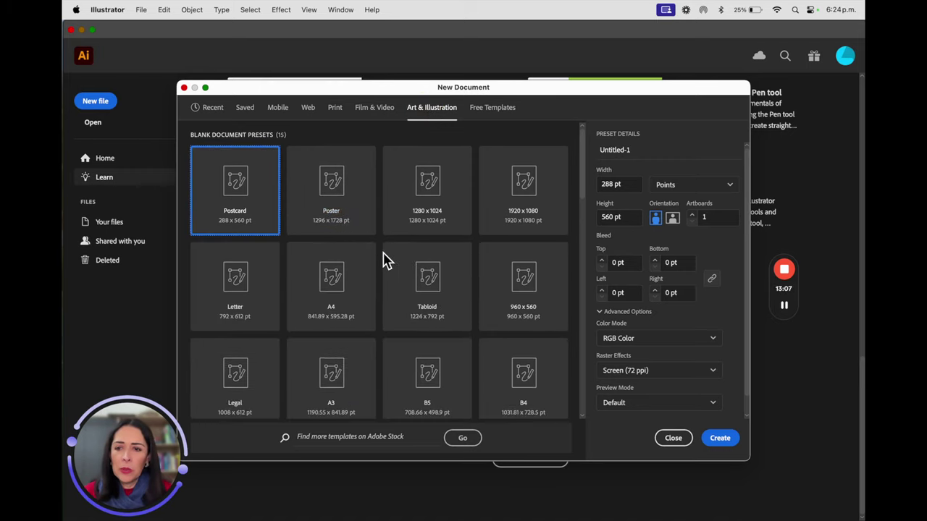
click(231, 282)
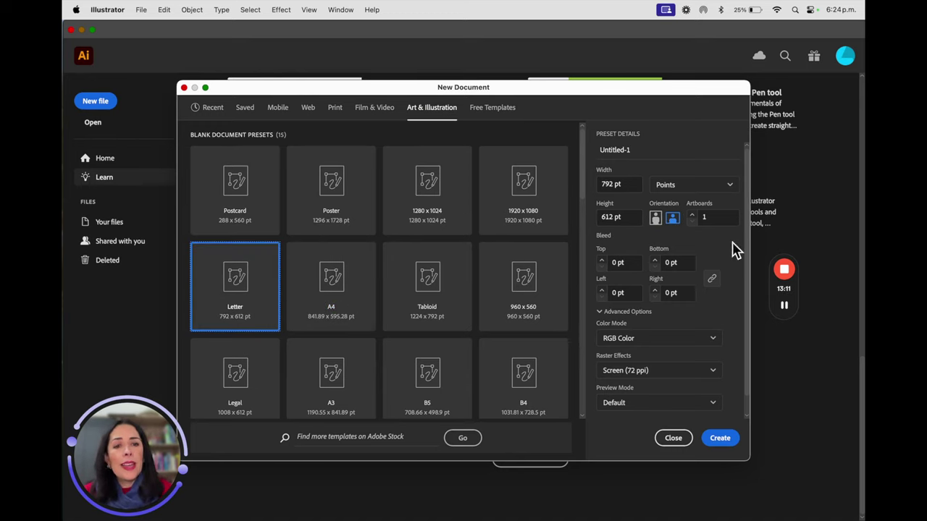
click(695, 220)
click(693, 217)
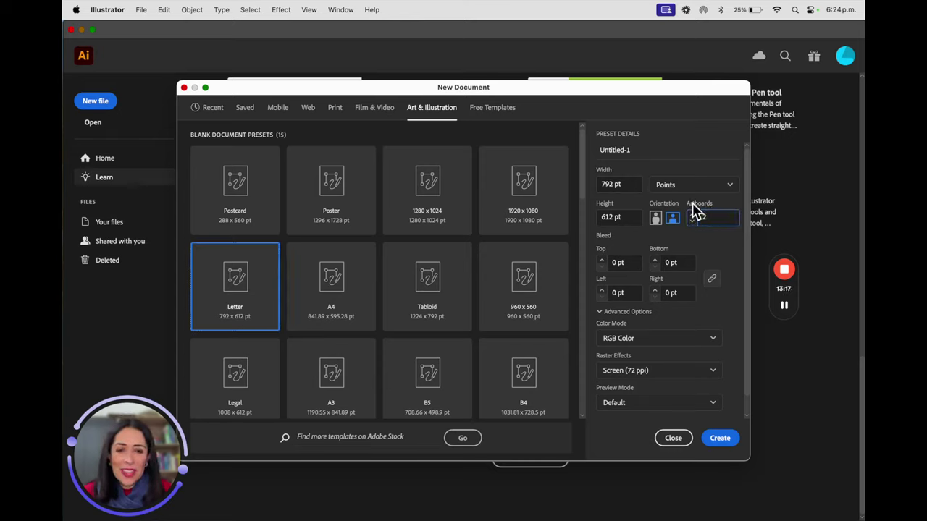
click(727, 446)
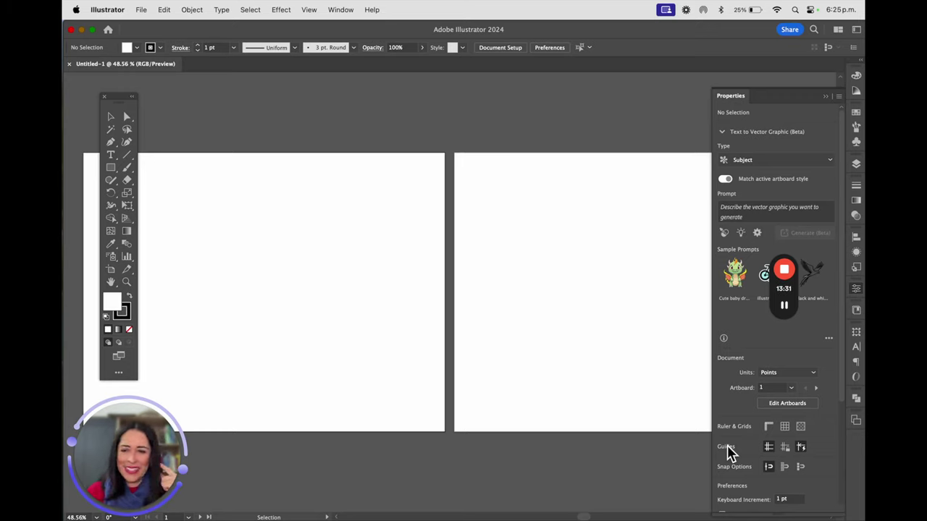
Move the floating toolbox in line with the first artboard's left edge, and hide and redisplay all the panels
scroll(727, 451, down, 5)
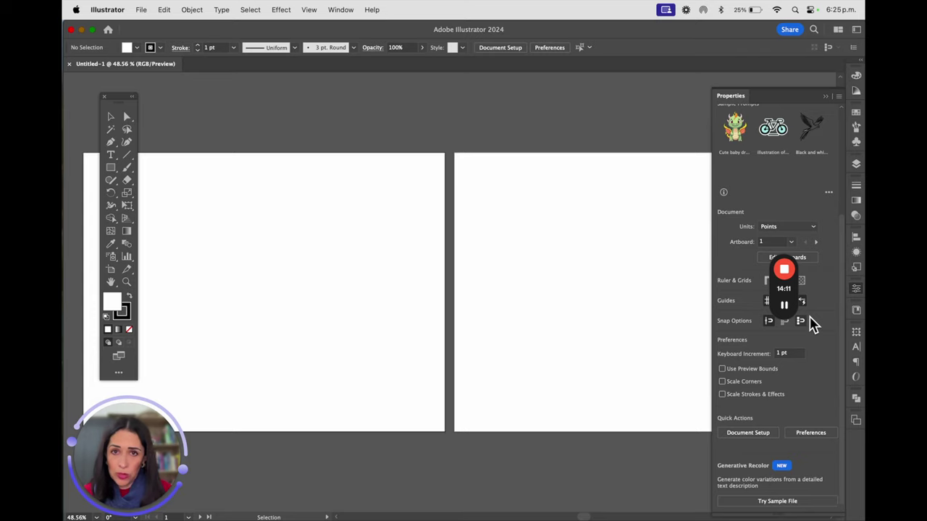
drag(120, 99, 101, 93)
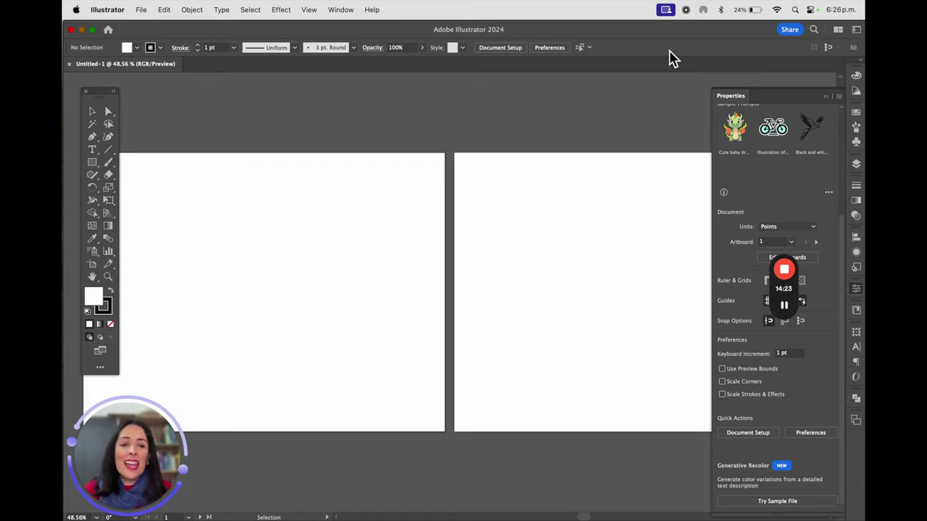
key(Tab)
drag(141, 469, 596, 133)
key(Tab)
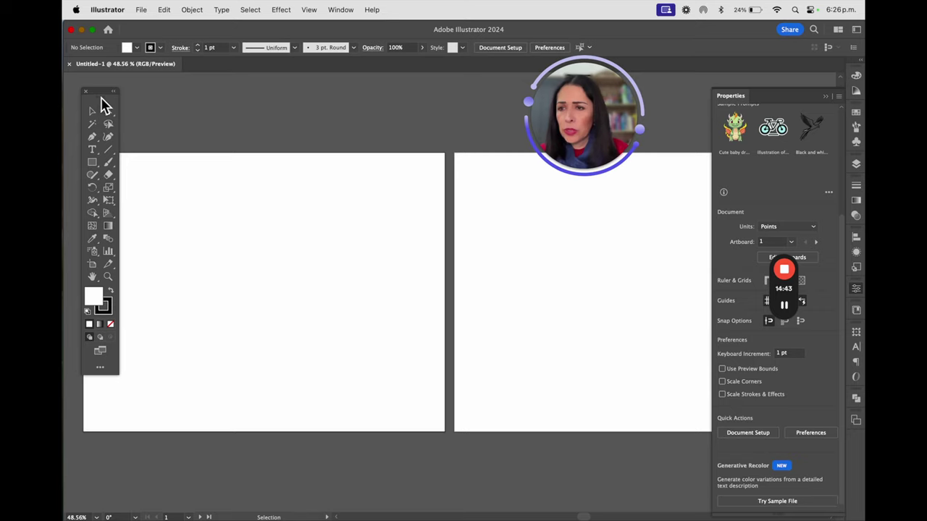
Activate the Direct Selection tool, and magnify the first artboard's upper edge with the Zoom tool
key(a)
key(super+equal)
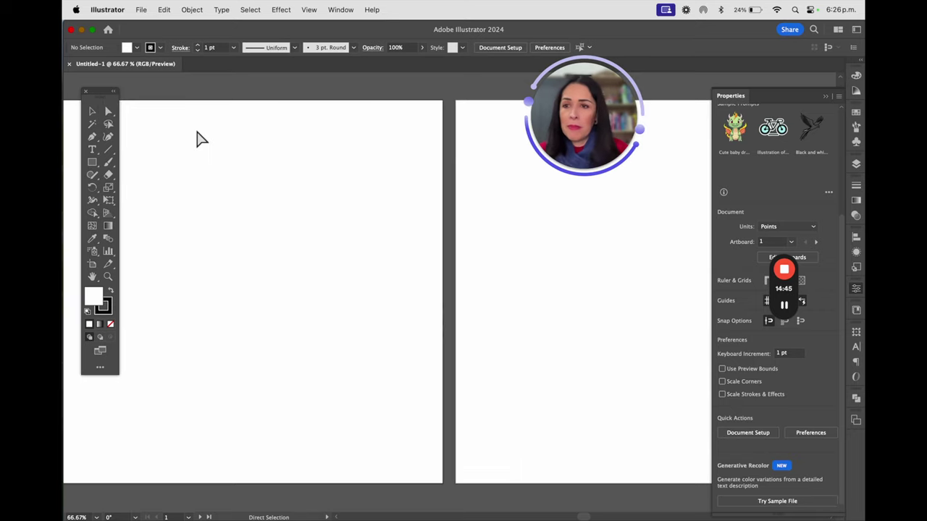
key(z)
drag(77, 97, 298, 141)
Pan along the first artboard's upper edge to its upper-left corner with the Hand tool
key(h)
scroll(620, 287, down, 2)
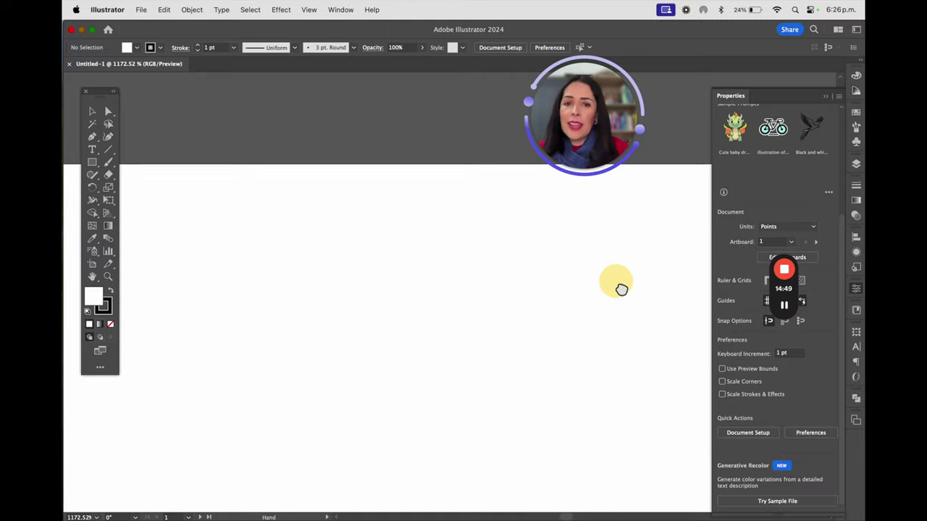
drag(564, 268, 357, 266)
drag(554, 249, 577, 258)
drag(635, 255, 372, 272)
drag(553, 254, 583, 246)
drag(425, 265, 434, 307)
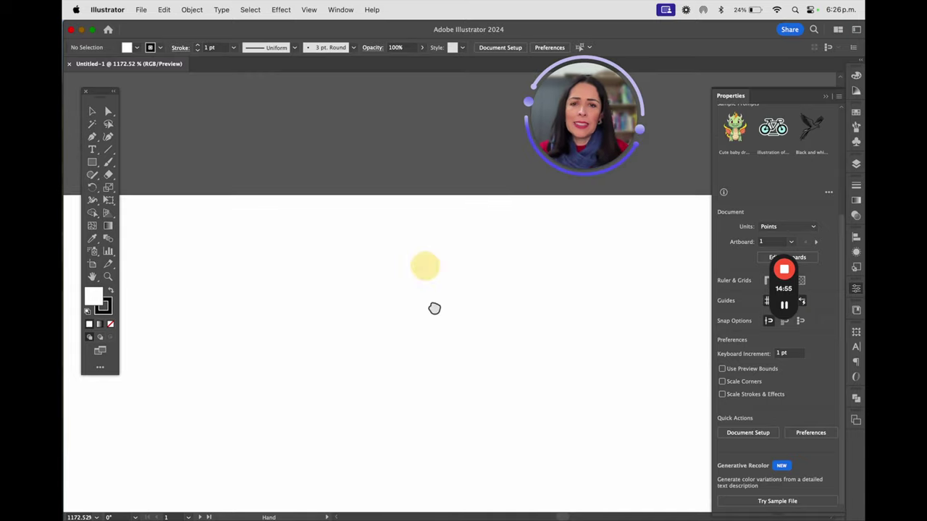
drag(626, 248, 637, 255)
drag(376, 259, 616, 248)
drag(445, 258, 441, 360)
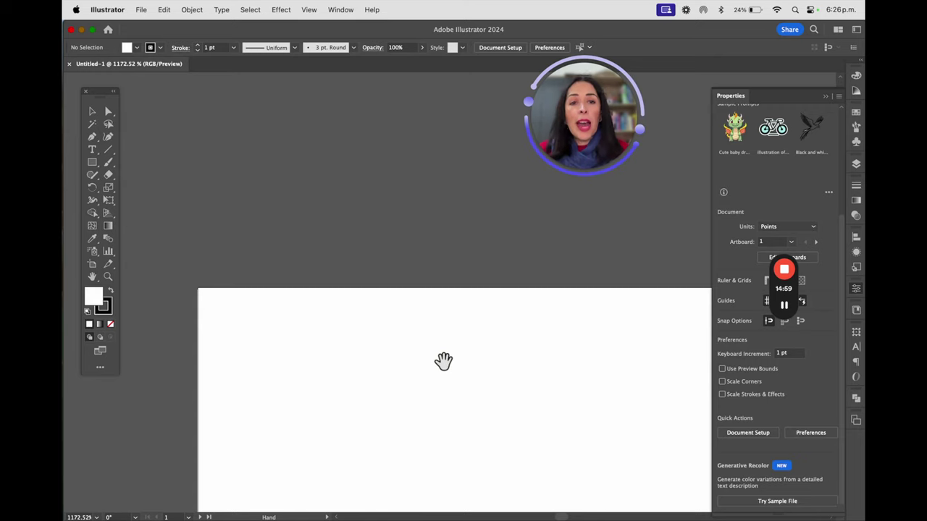
Alternate between the Selection and Hand tools, bring more of the first artboard into view, and finish with the Selection tool active
key(v)
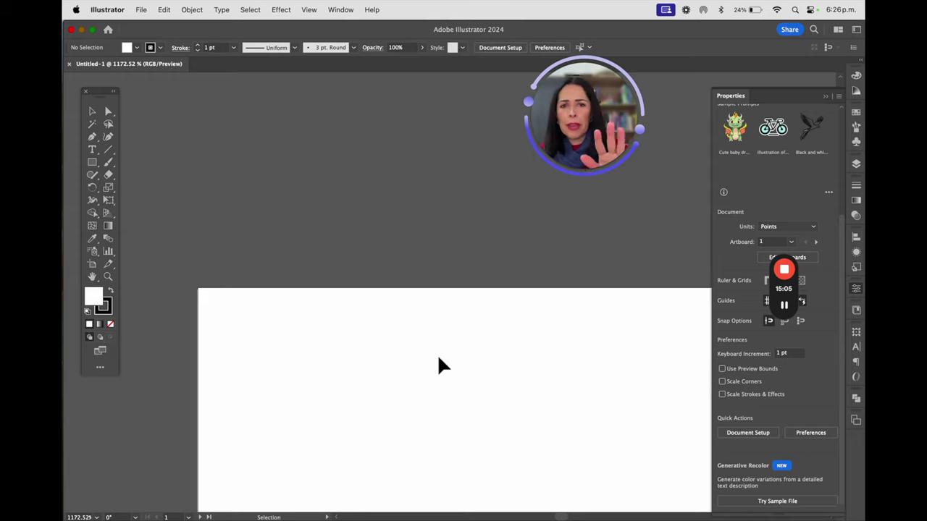
key(h)
drag(384, 357, 343, 192)
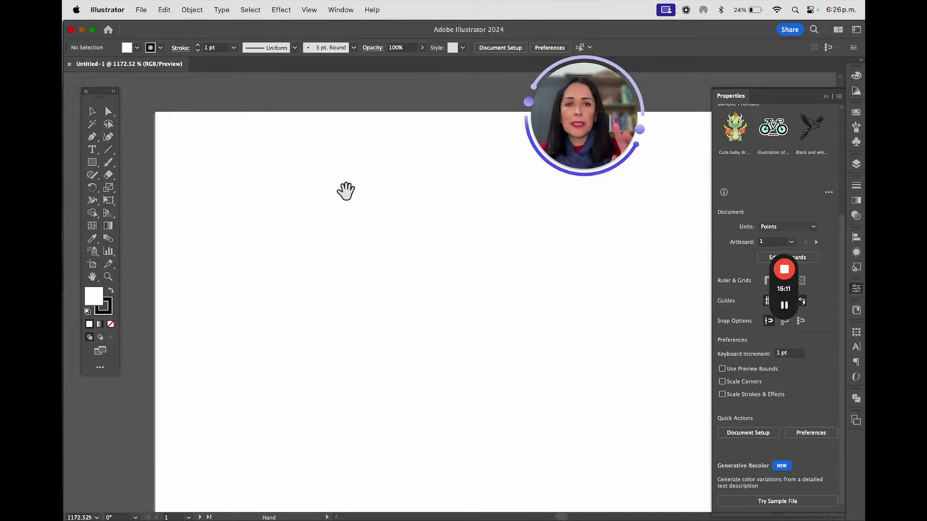
key(v)
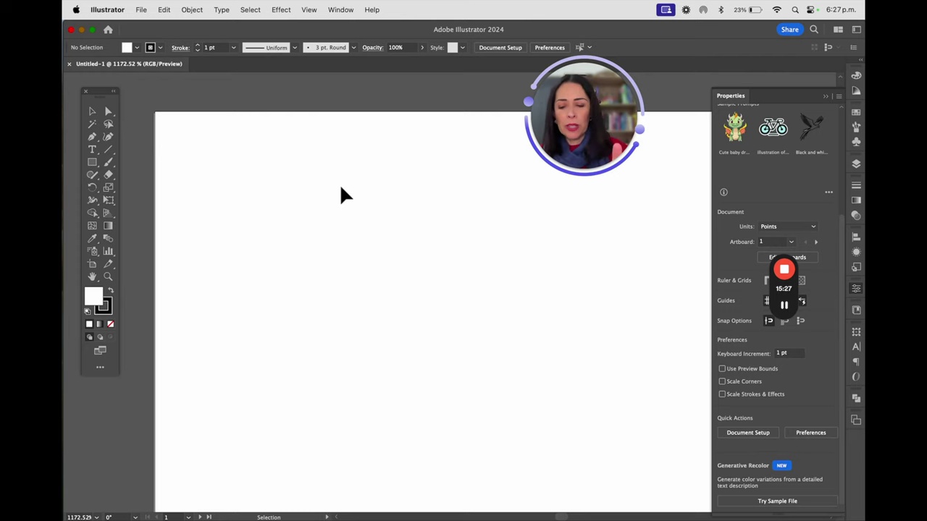
Fit the first artboard in the window, dismiss the file-opening dialog, and make the Selection tool active
key(a)
key(super+0)
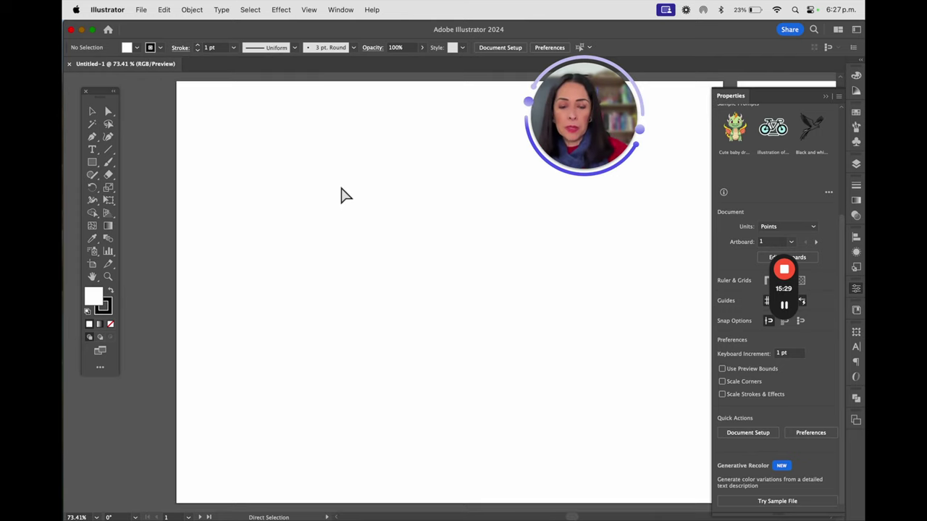
key(super+o)
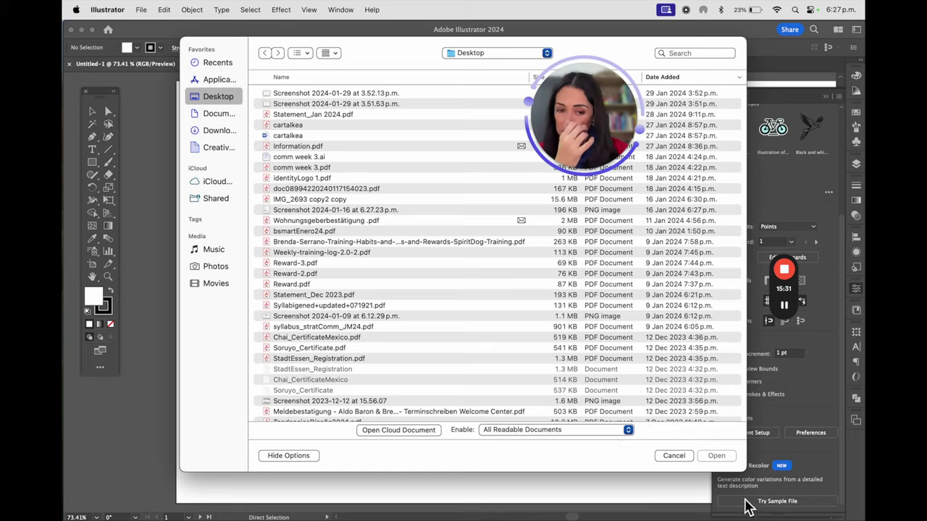
click(677, 456)
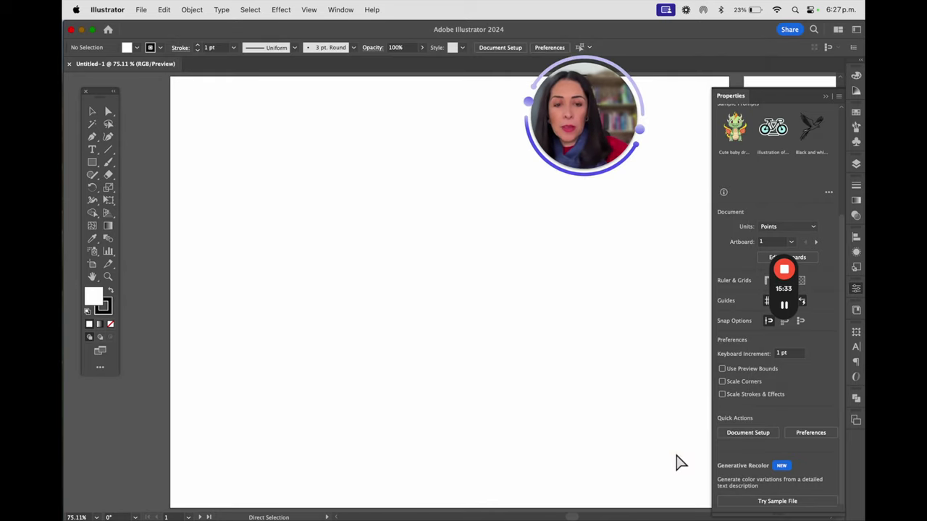
key(v)
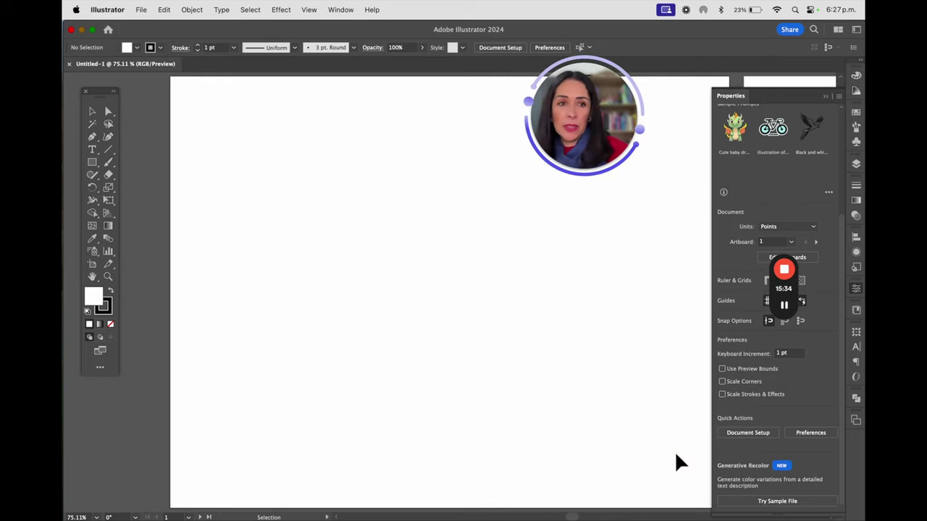
Collapse the Properties panel to uncover the canvas, and look over the zoom and fit commands for the view
click(827, 97)
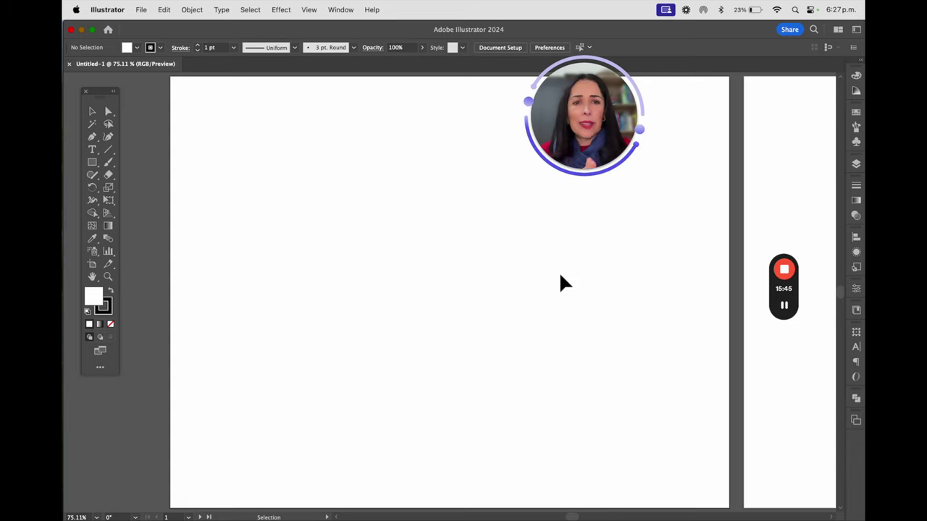
click(310, 11)
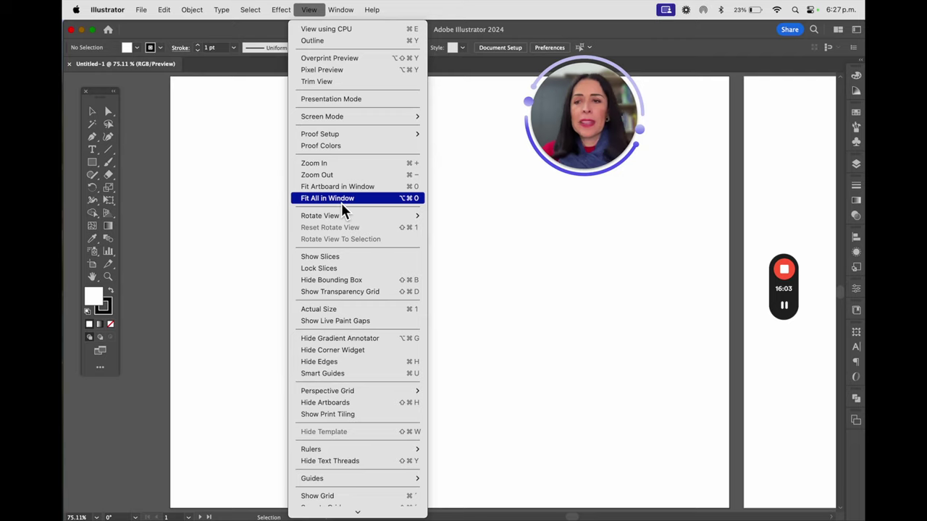
click(232, 131)
Move the floating toolbox just outside the first artboard's left edge, and bring both artboards into view
drag(104, 92, 399, 121)
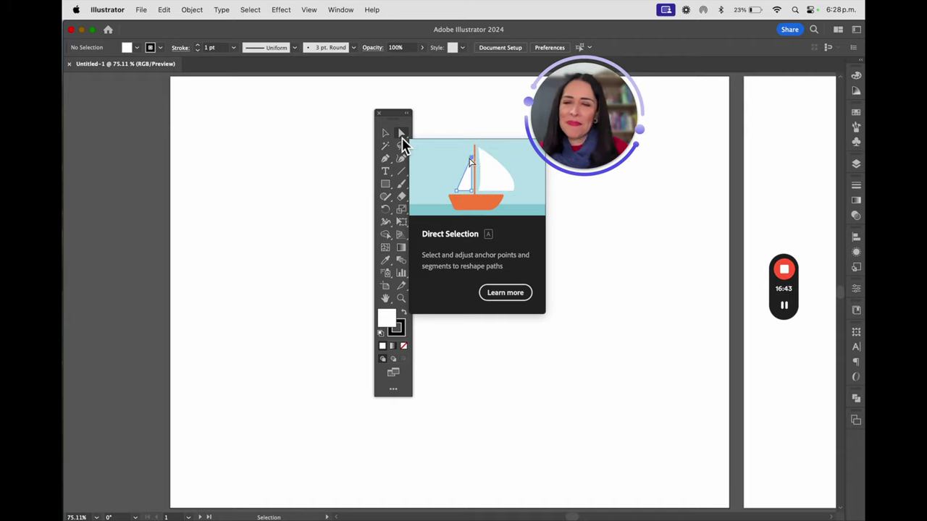
drag(396, 118, 141, 113)
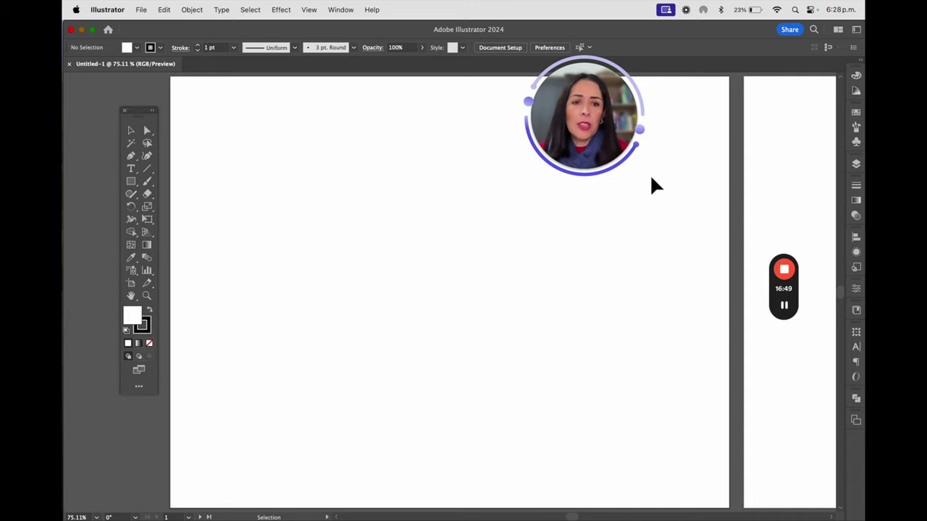
scroll(591, 279, down, 3)
scroll(592, 279, right, 5)
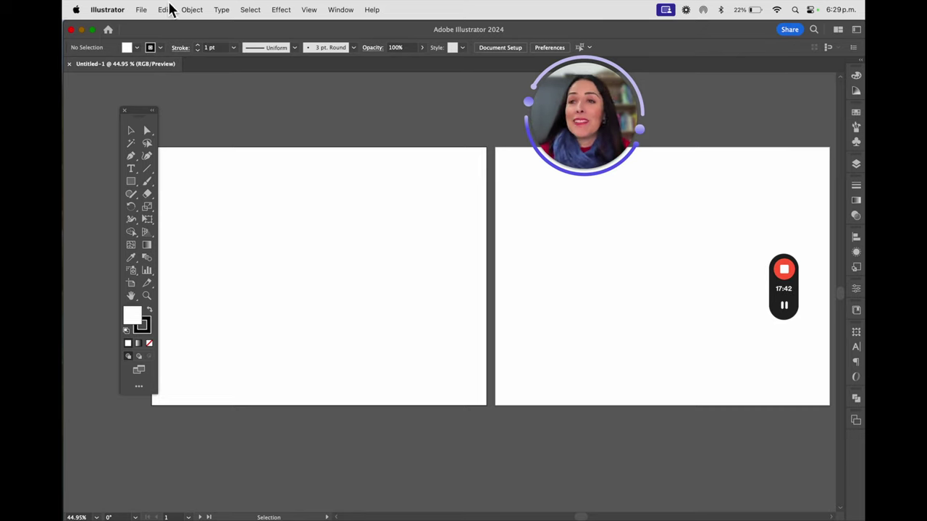
Set the document's units to Centimeters in Document Setup
click(143, 9)
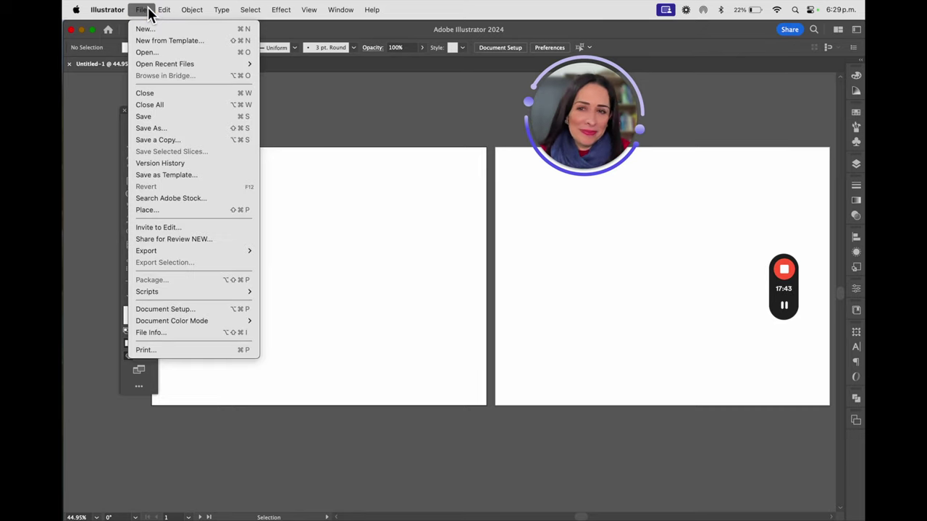
click(198, 311)
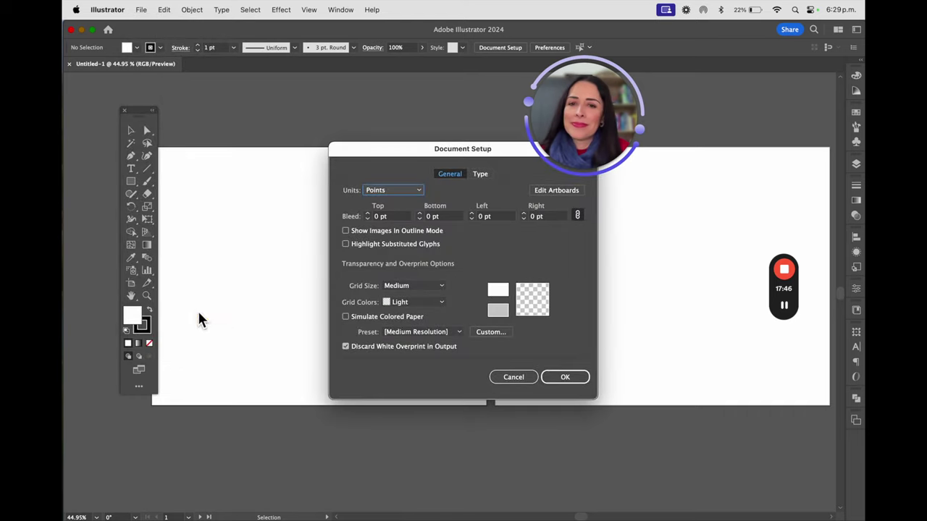
drag(449, 148, 356, 131)
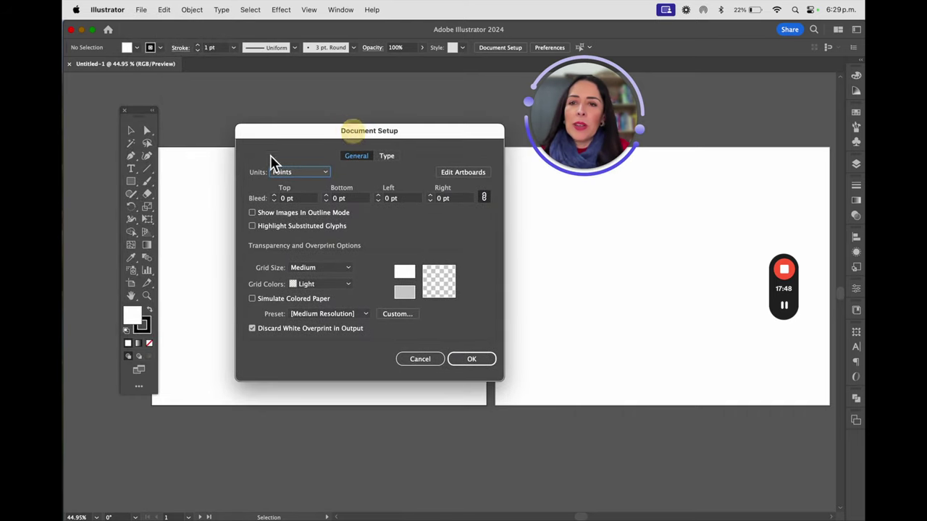
click(304, 175)
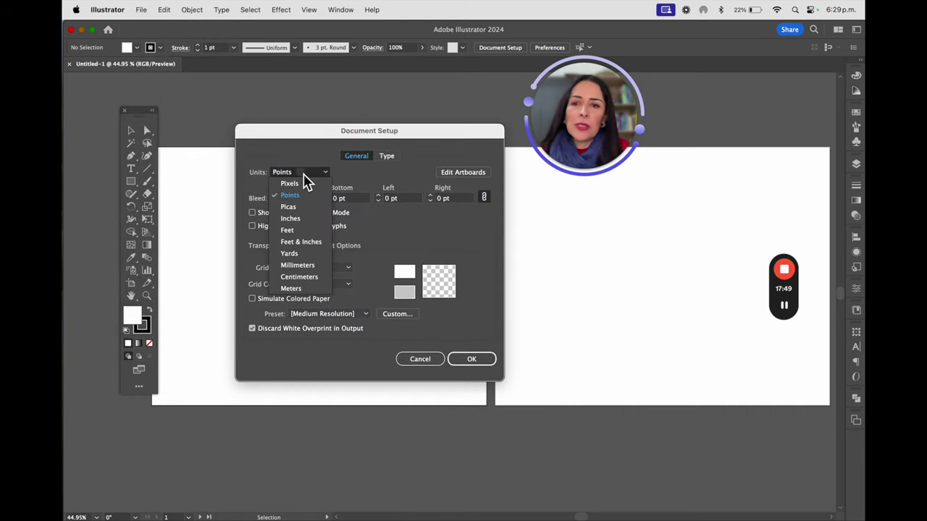
click(314, 278)
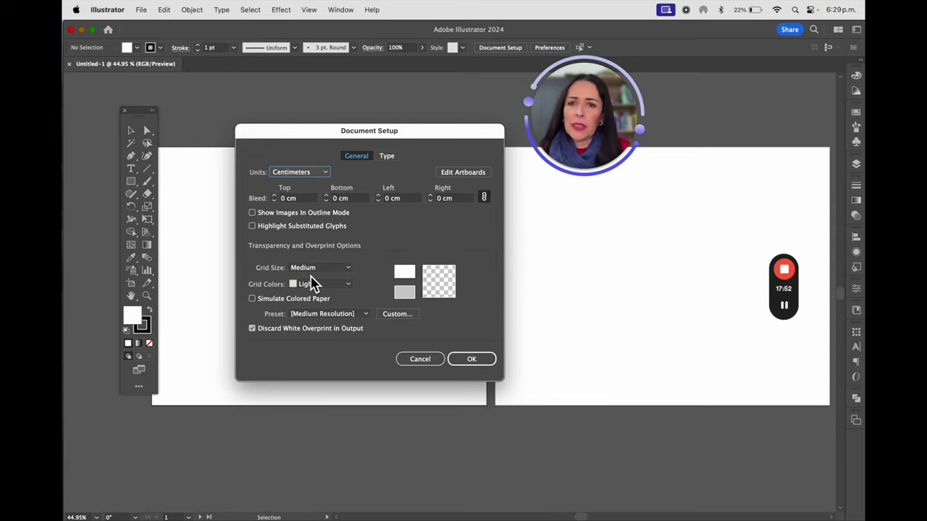
Enter artboard editing and apply the Tabloid, iPad and 640 x 480 (VGA) size presets in turn to Artboard 1
click(480, 176)
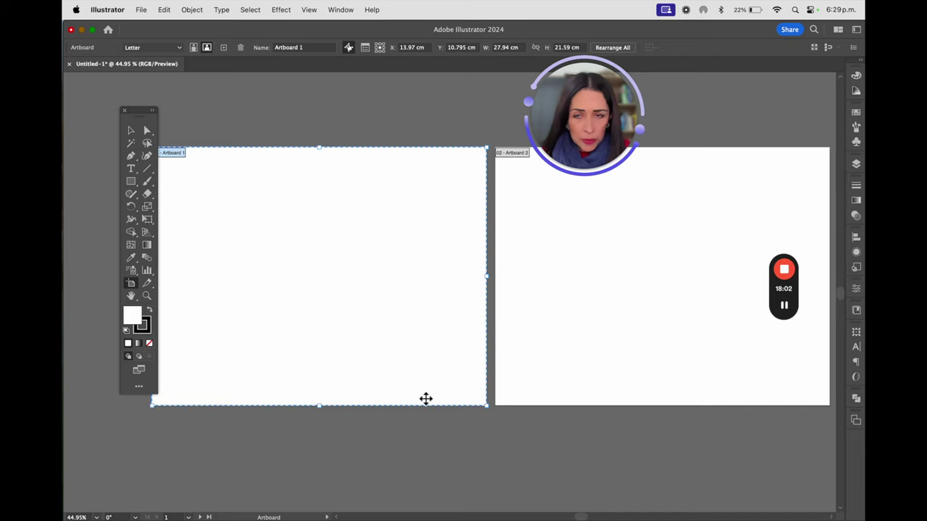
click(179, 49)
click(161, 83)
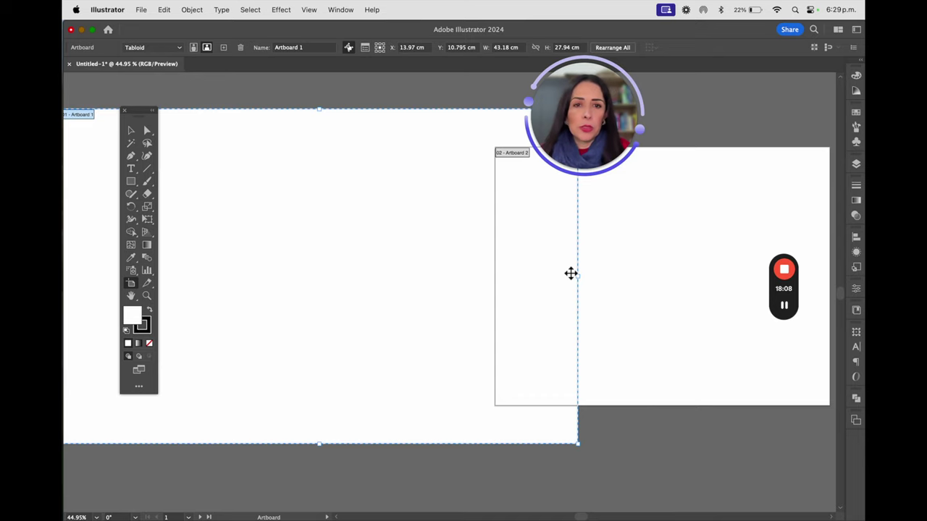
click(179, 49)
click(161, 185)
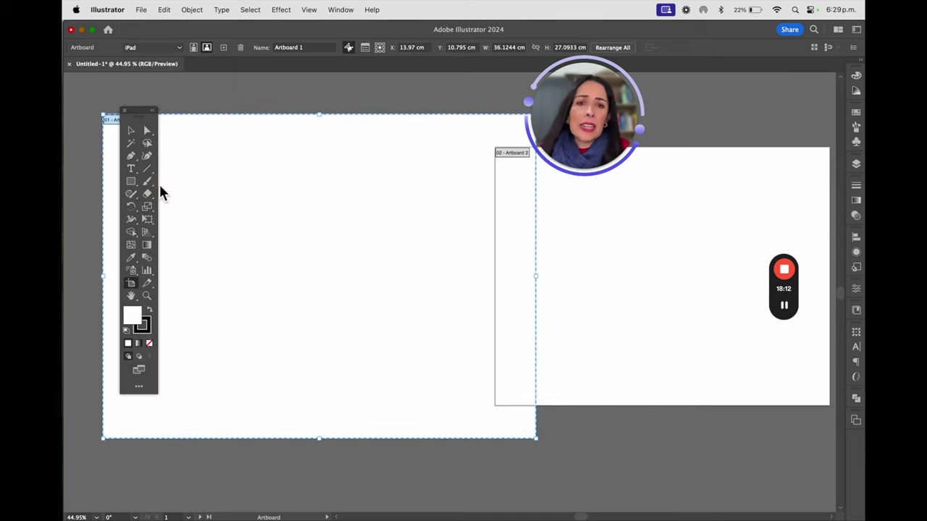
click(180, 49)
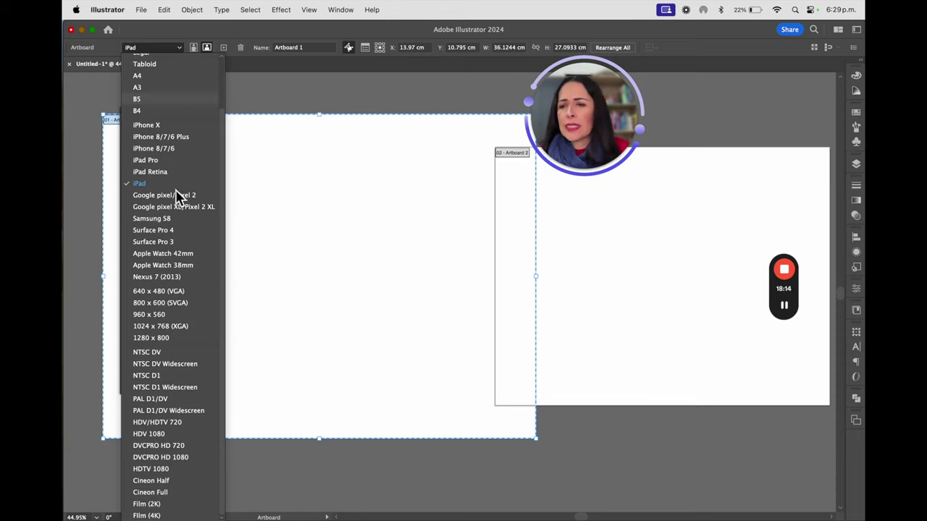
click(172, 291)
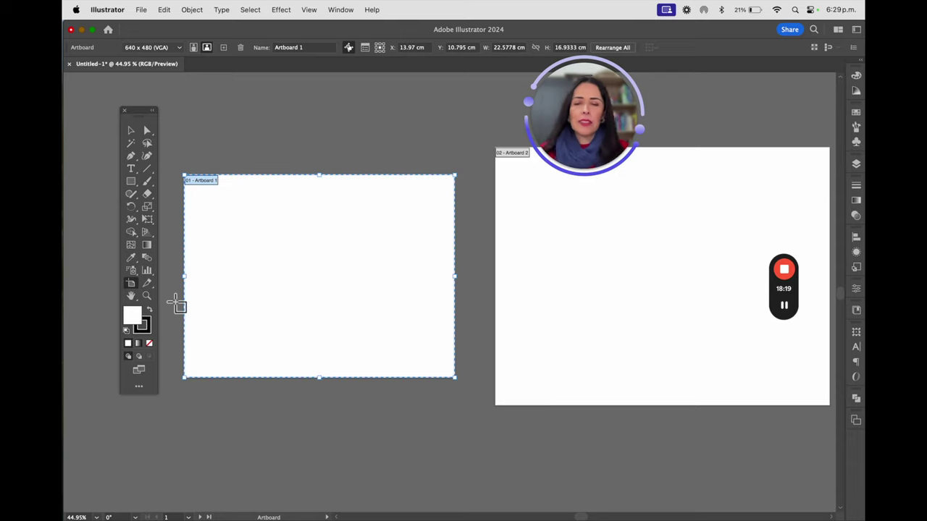
Switch Artboard 1 to portrait orientation and back to landscape
click(207, 48)
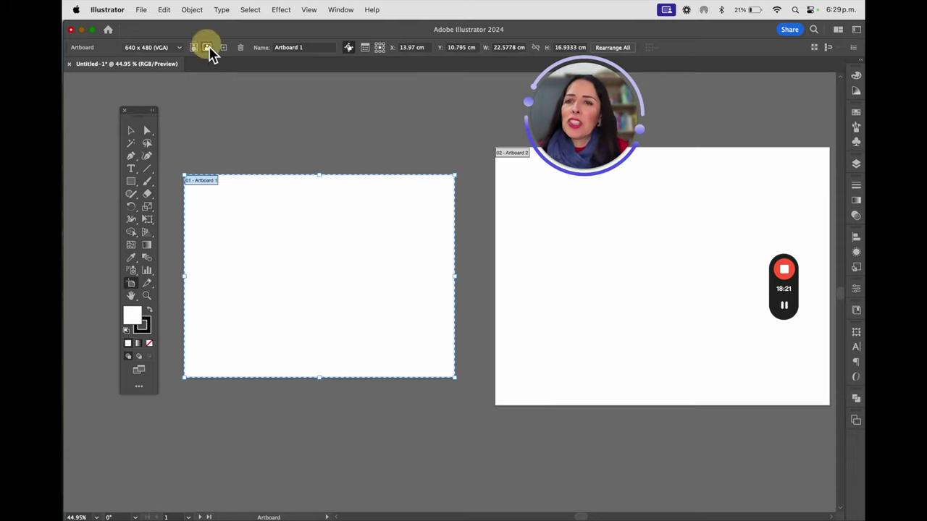
click(193, 48)
click(207, 48)
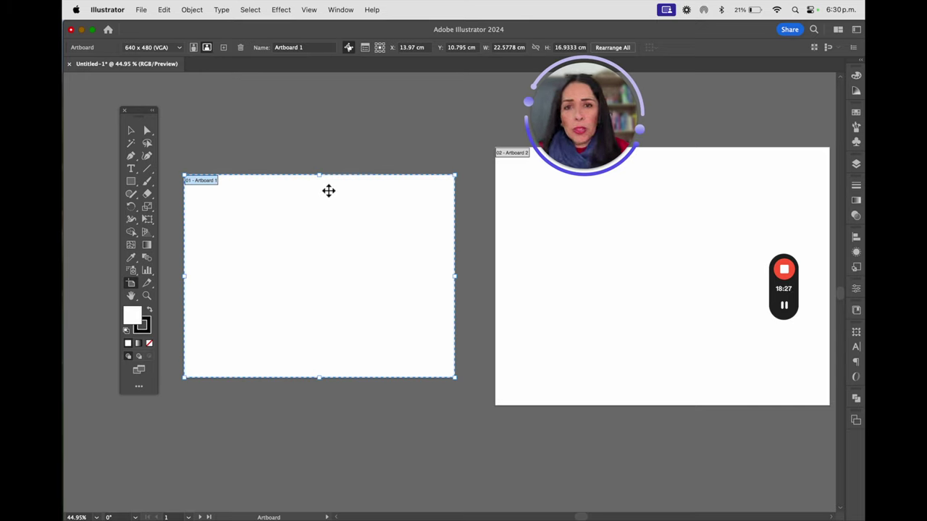
Resize Artboard 1 freehand by its edges to about 13.1 × 26.9 cm, and undo the tiny stray artboard beside it
drag(323, 176, 321, 105)
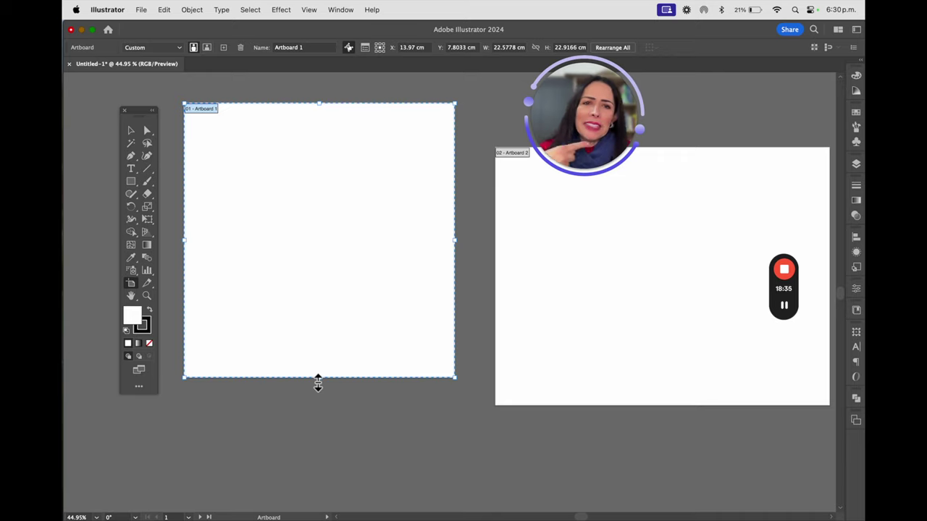
drag(323, 382, 327, 426)
drag(185, 265, 295, 264)
drag(460, 268, 469, 269)
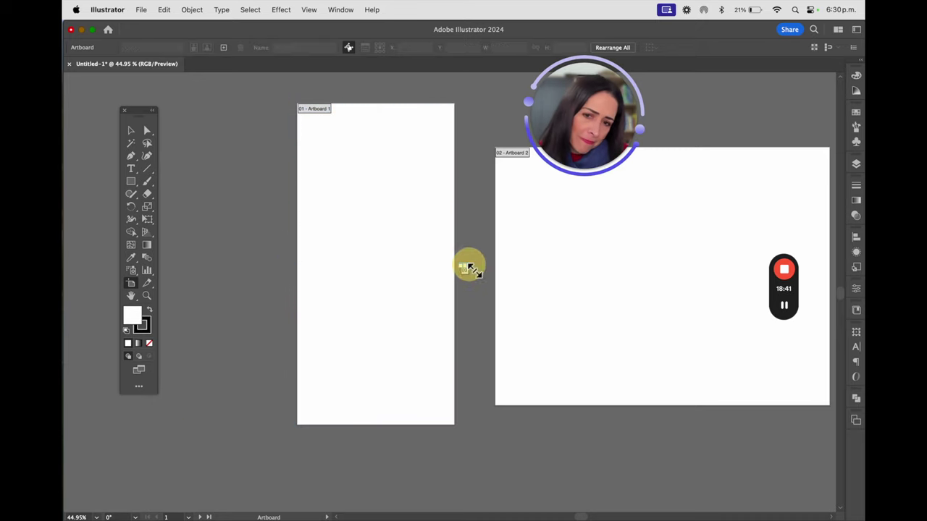
key(super+z)
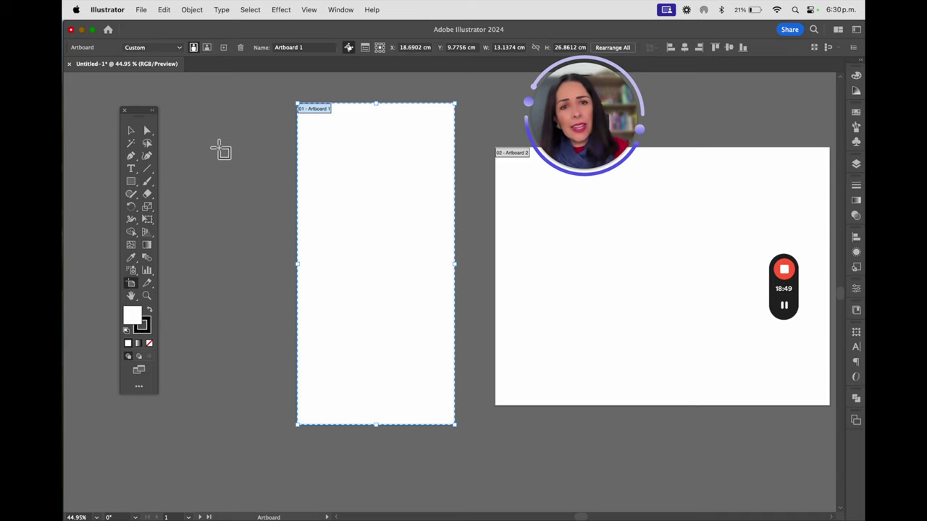
Draw a new artboard about 16.5 × 27.1 cm in the empty space to the left of Artboard 1
scroll(220, 150, left, 5)
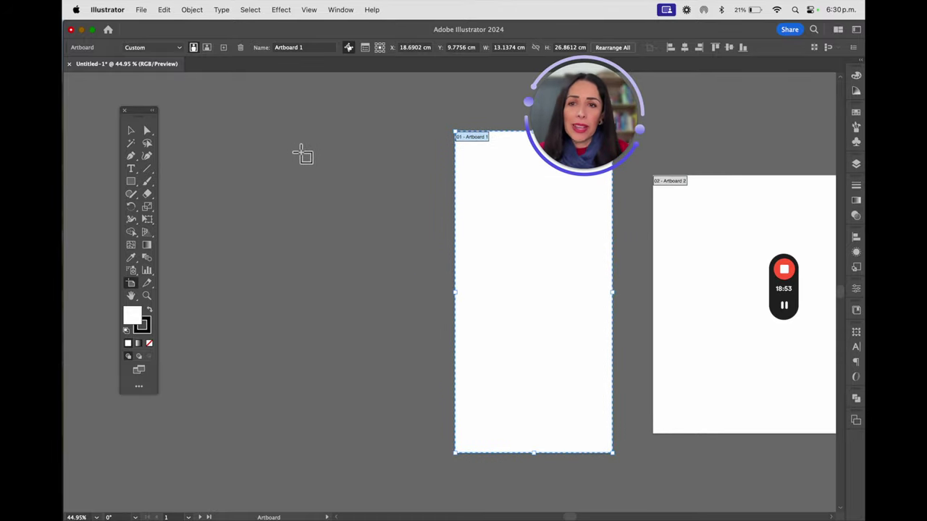
scroll(239, 137, down, 1)
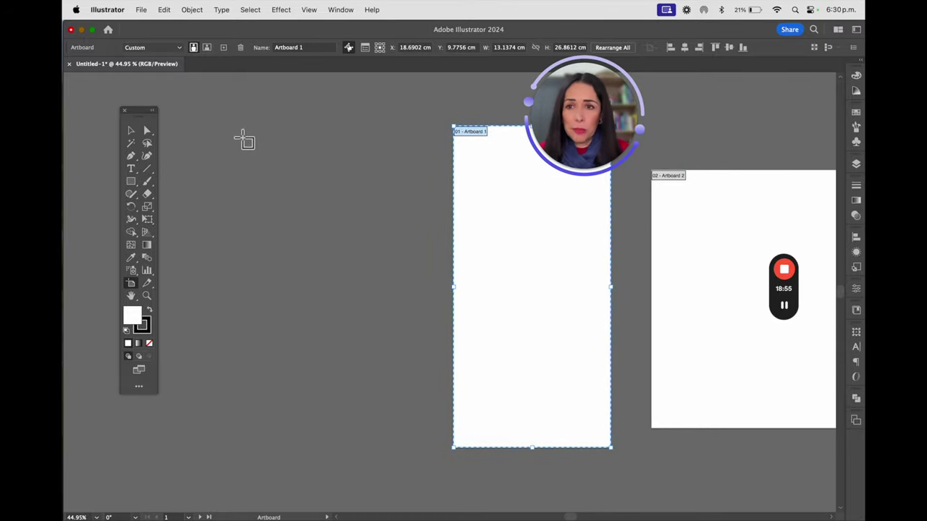
drag(221, 126, 422, 449)
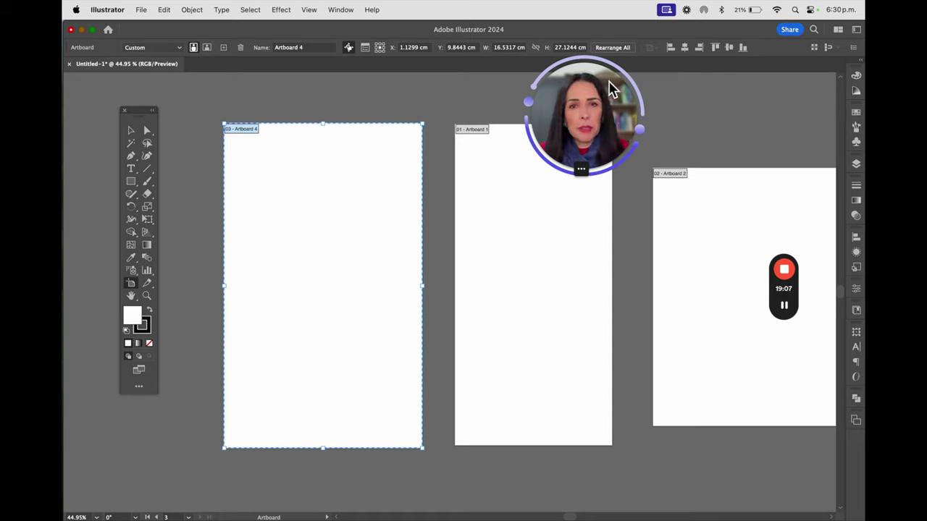
drag(612, 88, 156, 442)
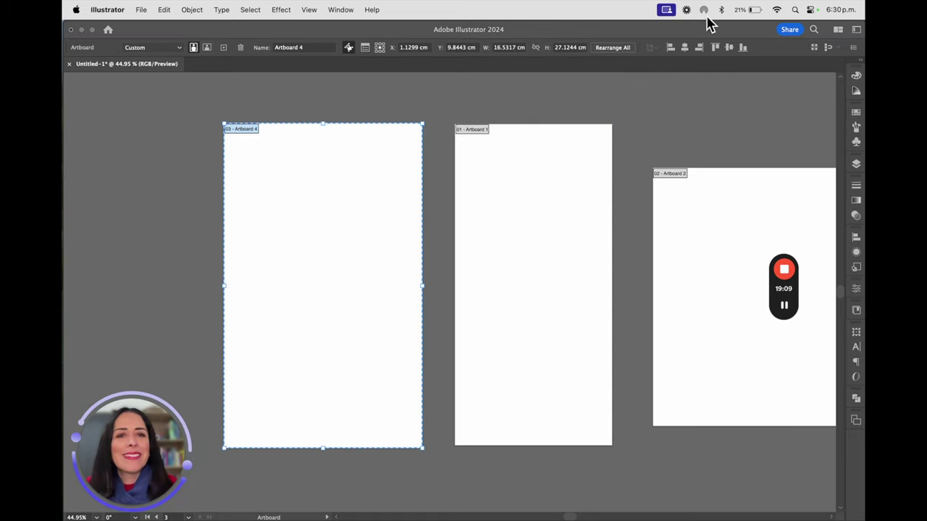
click(308, 228)
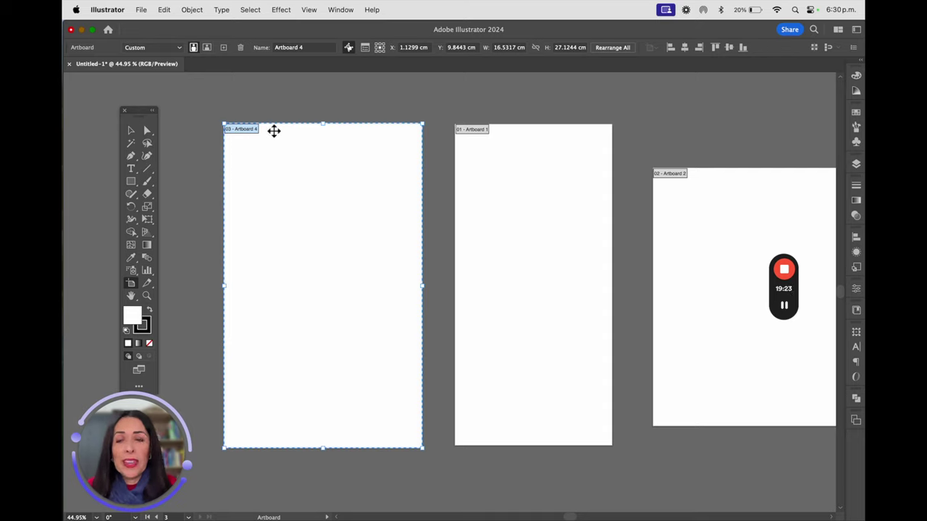
Shorten the new artboard from its upper edge, and set its size to 8 cm wide by 5 cm high
drag(326, 154, 326, 219)
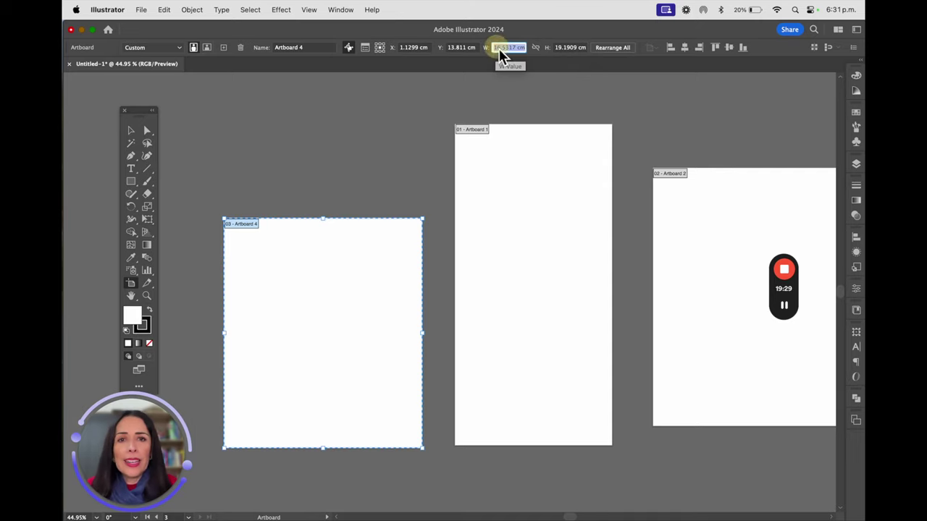
text(8)
key(Tab)
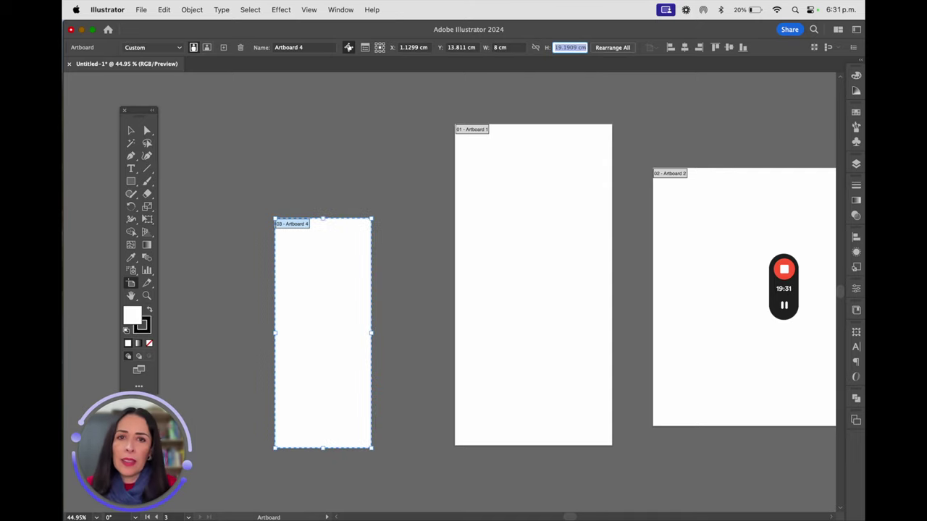
text(5)
key(Return)
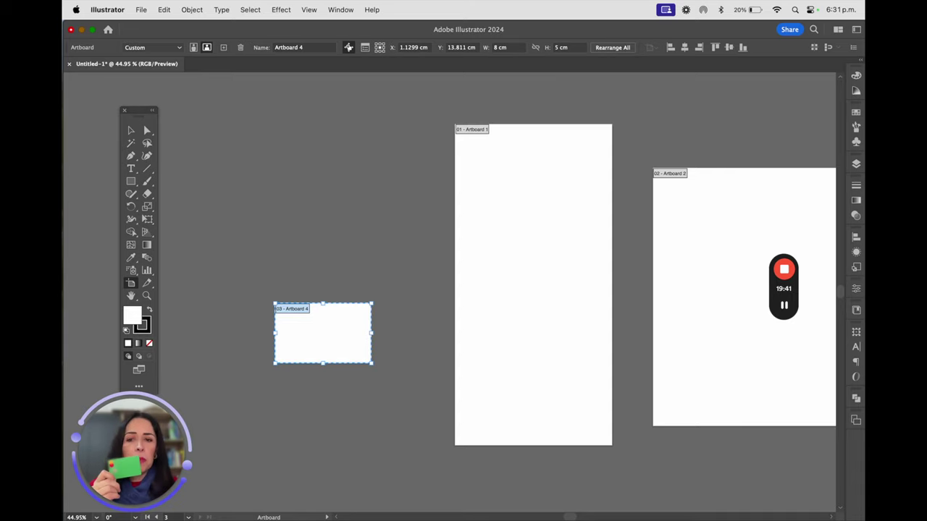
Resize Artboard 1 with the Tabloid preset
scroll(821, 210, up, 2)
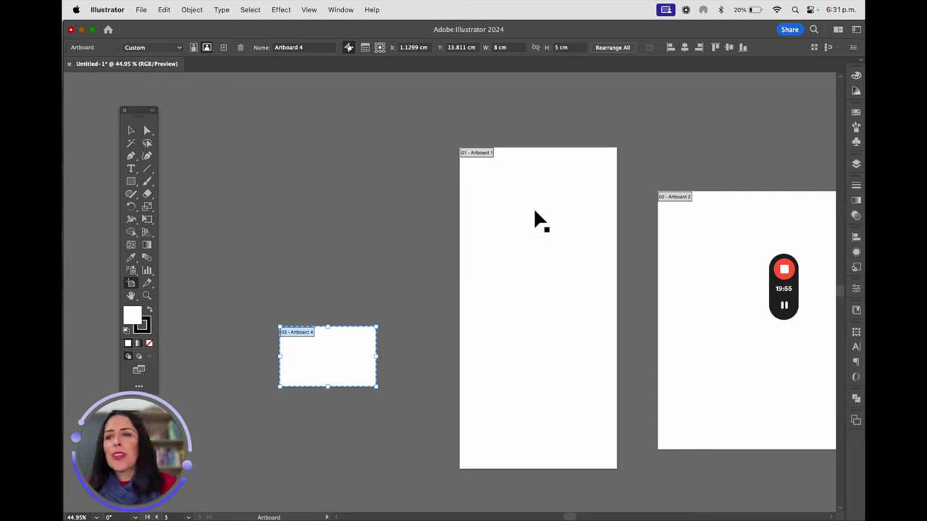
click(565, 190)
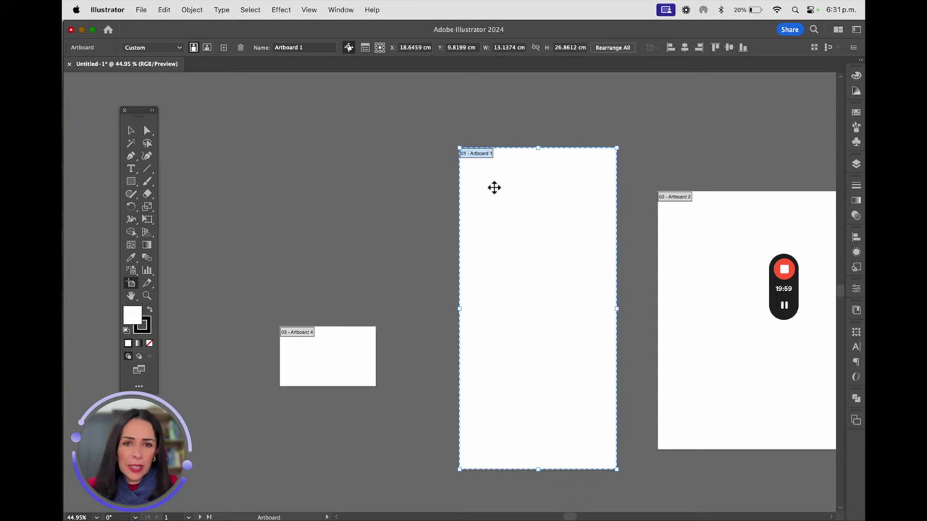
click(180, 48)
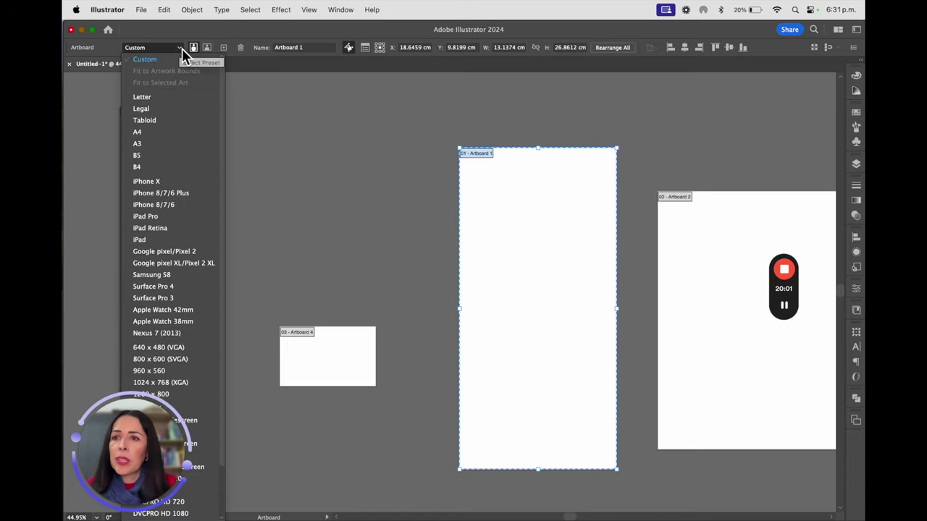
click(176, 120)
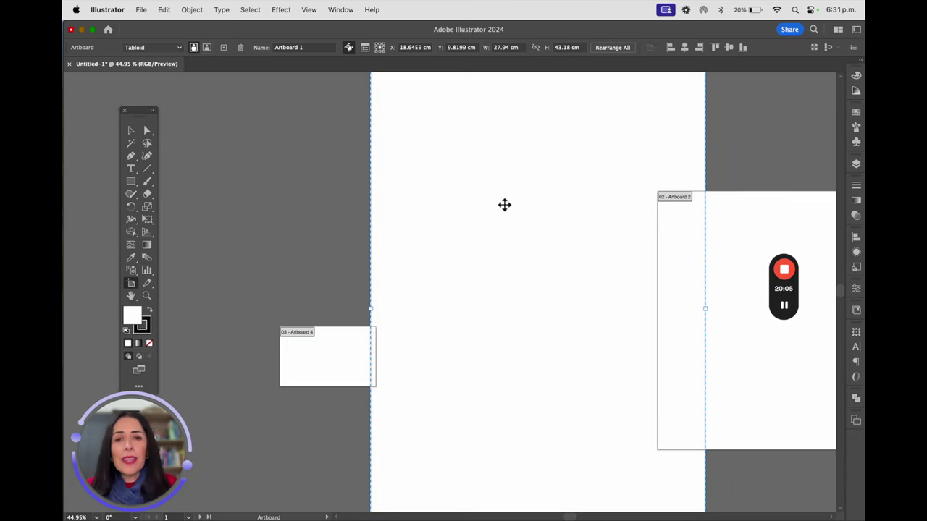
Move Artboard 4 just left of Artboard 1 and Artboard 2 just right of it, roughly aligning their upper edges
scroll(504, 205, down, 5)
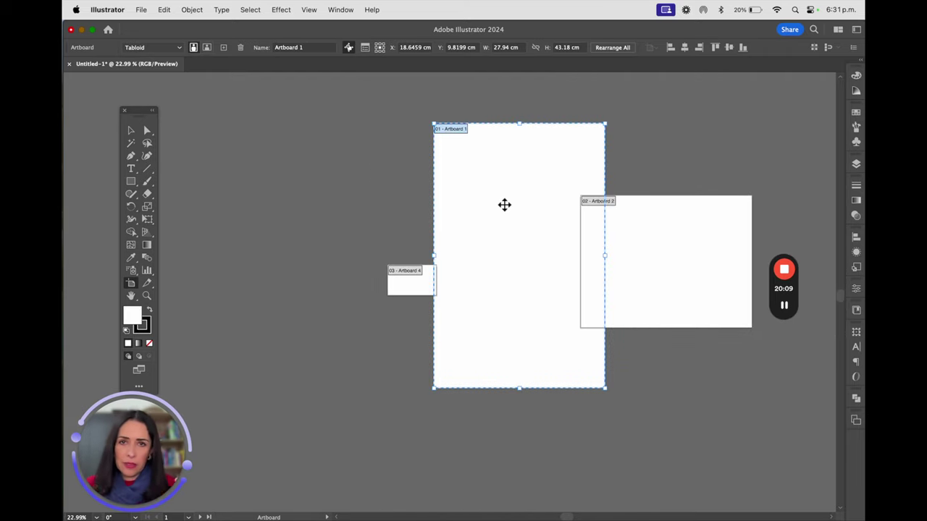
click(408, 282)
drag(420, 286, 325, 172)
drag(667, 243, 683, 175)
drag(343, 176, 414, 150)
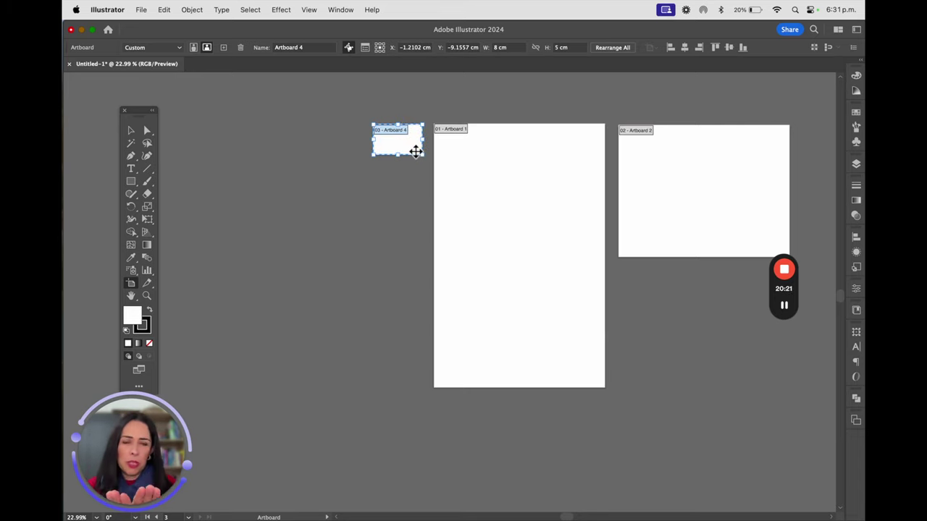
Add a new artboard, resize it with the Tabloid preset, and place it to the right of Artboard 2
drag(699, 176, 505, 173)
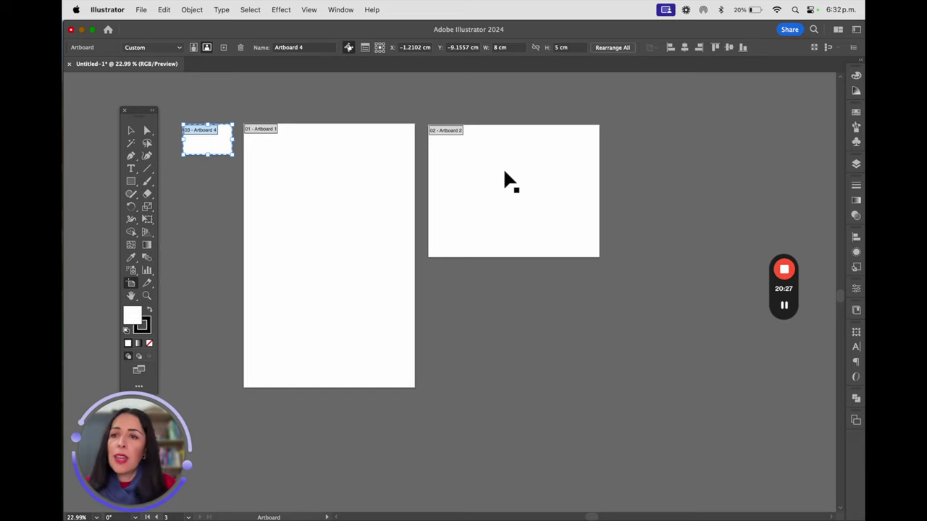
click(225, 50)
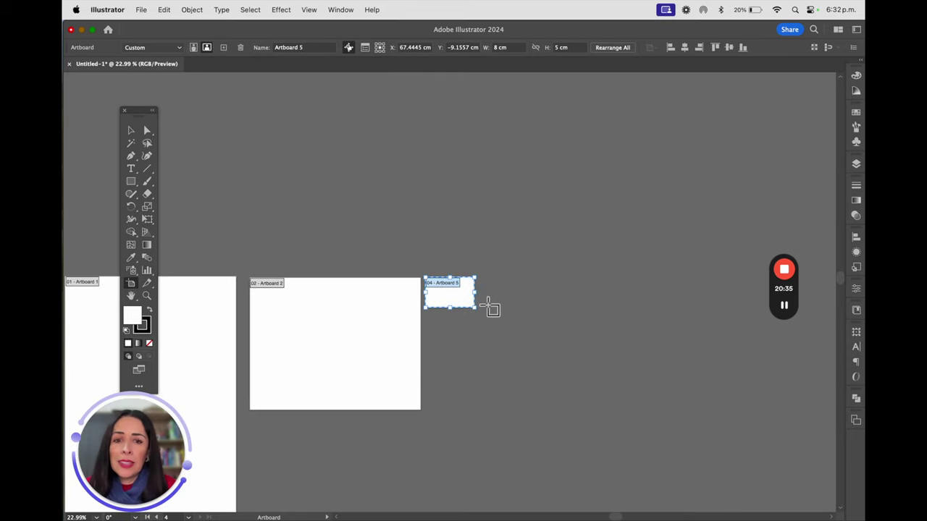
click(179, 48)
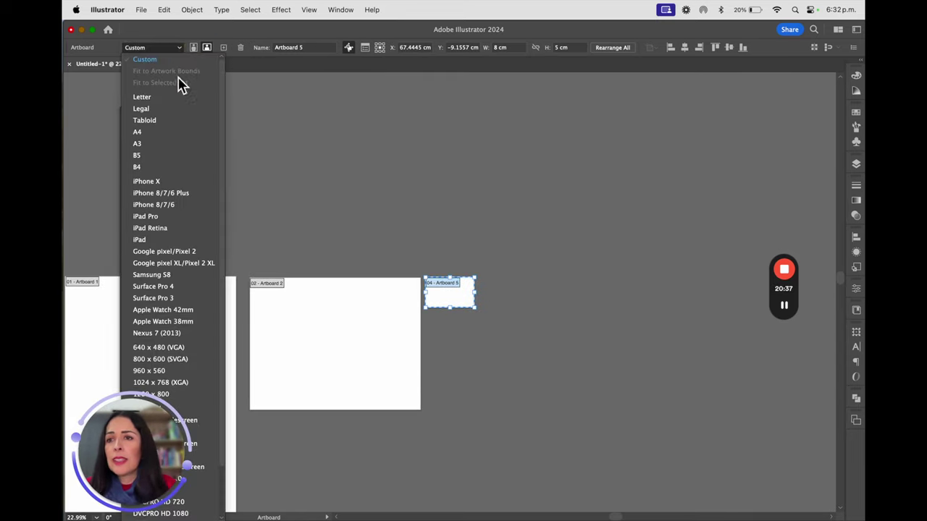
click(170, 121)
drag(470, 269, 583, 322)
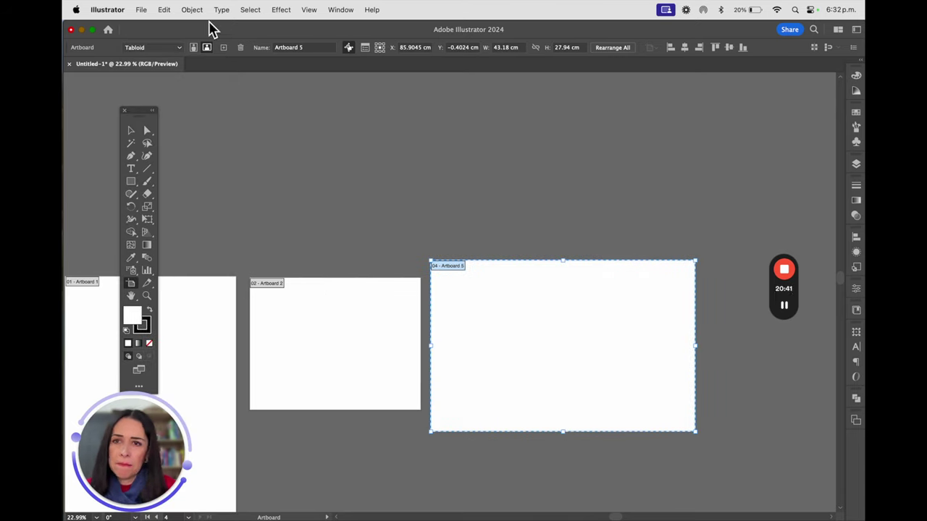
Delete Artboard 5, Artboard 2 and Artboard 1
drag(413, 304, 562, 246)
drag(381, 269, 355, 218)
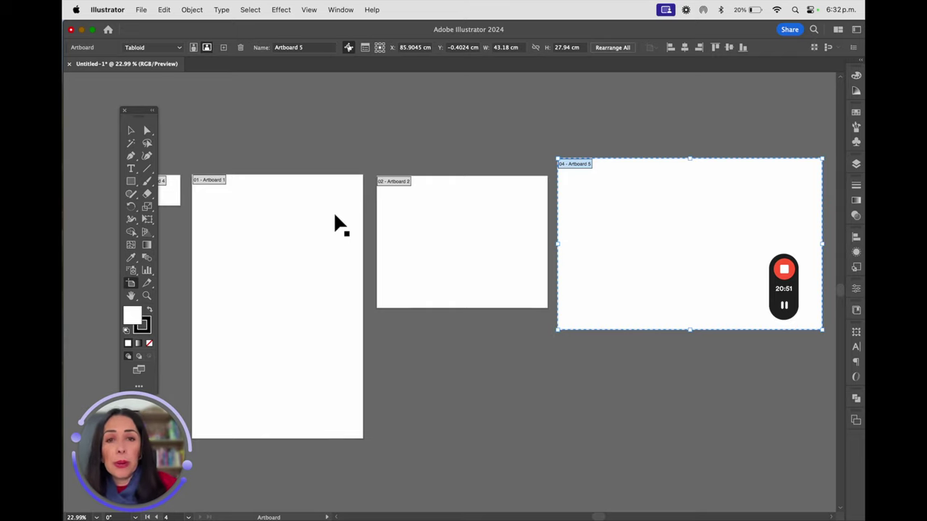
key(Delete)
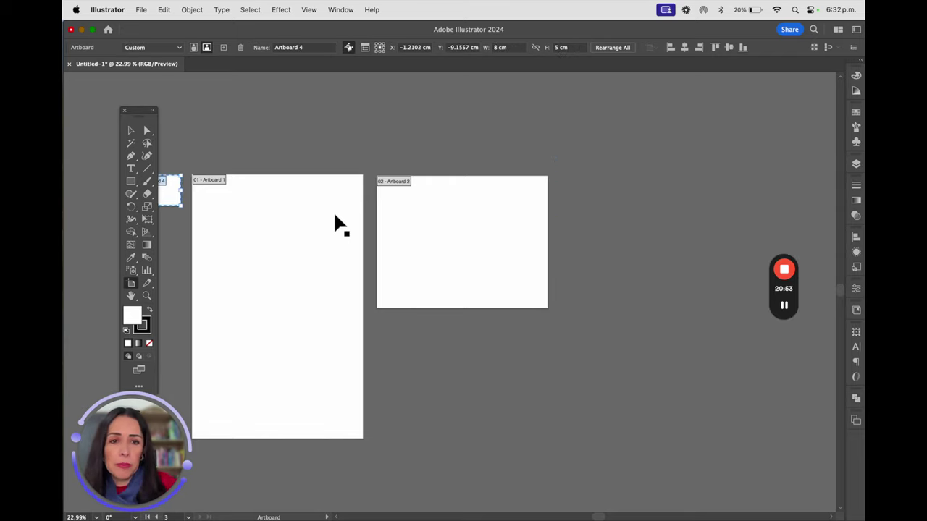
click(442, 219)
key(Delete)
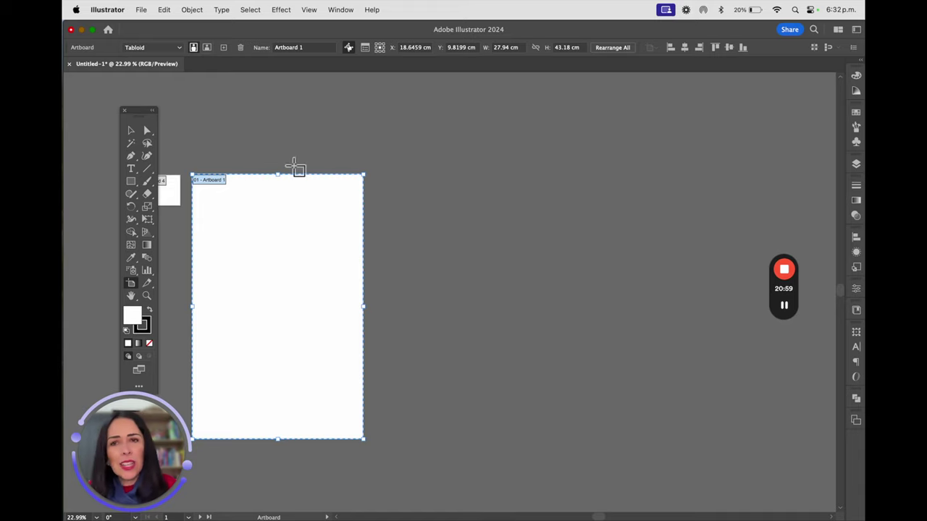
click(240, 48)
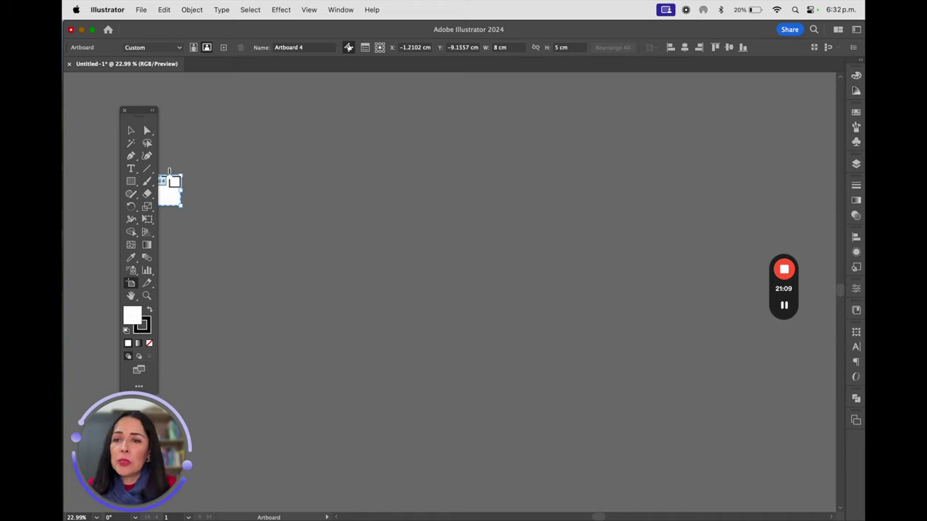
Show the Artboards panel and detach it as a floating panel over the canvas
click(145, 10)
mouse_move(194, 293)
click(138, 9)
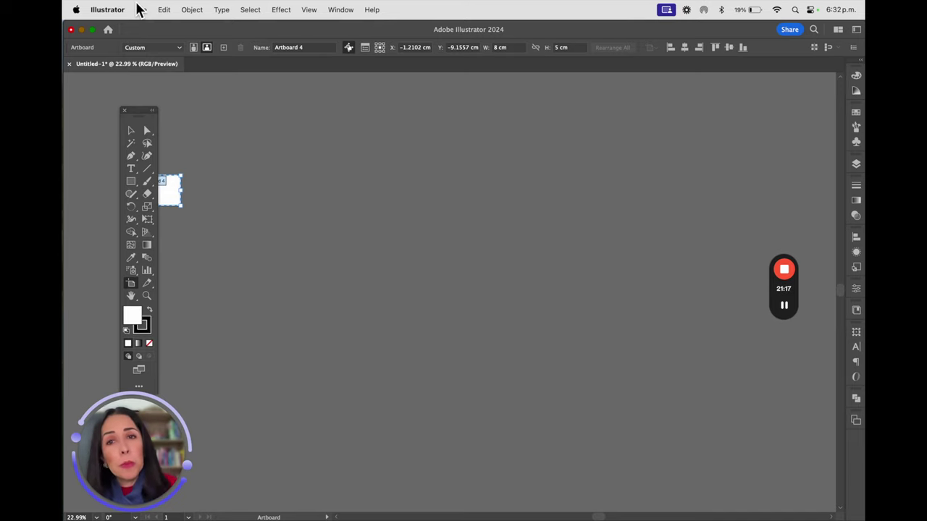
click(351, 8)
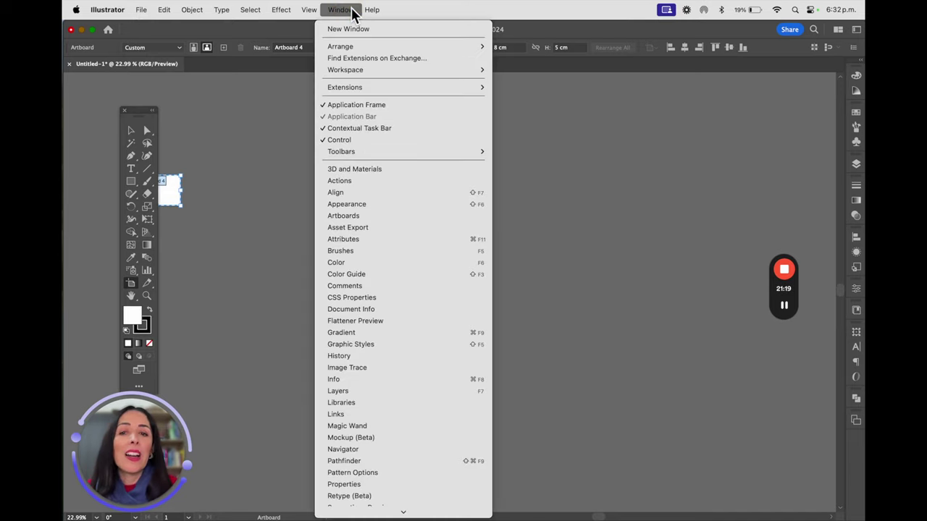
click(384, 216)
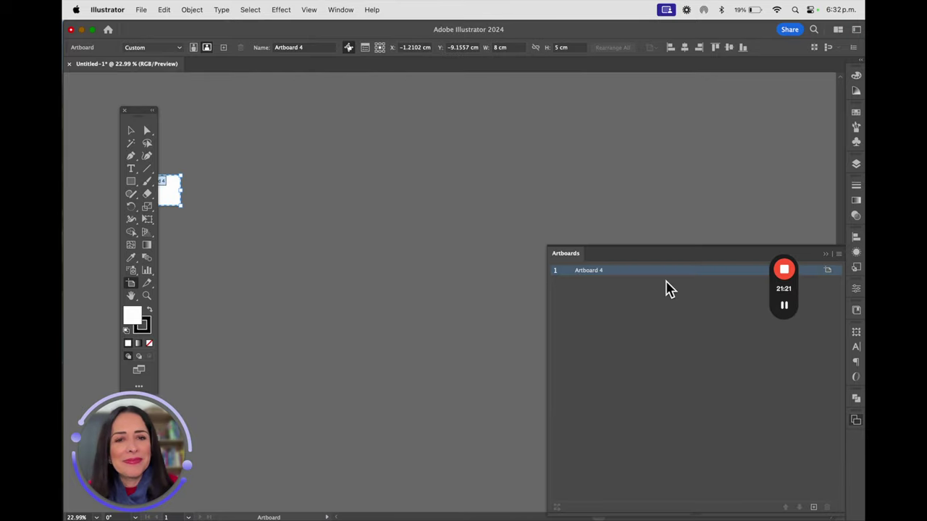
drag(672, 256, 601, 102)
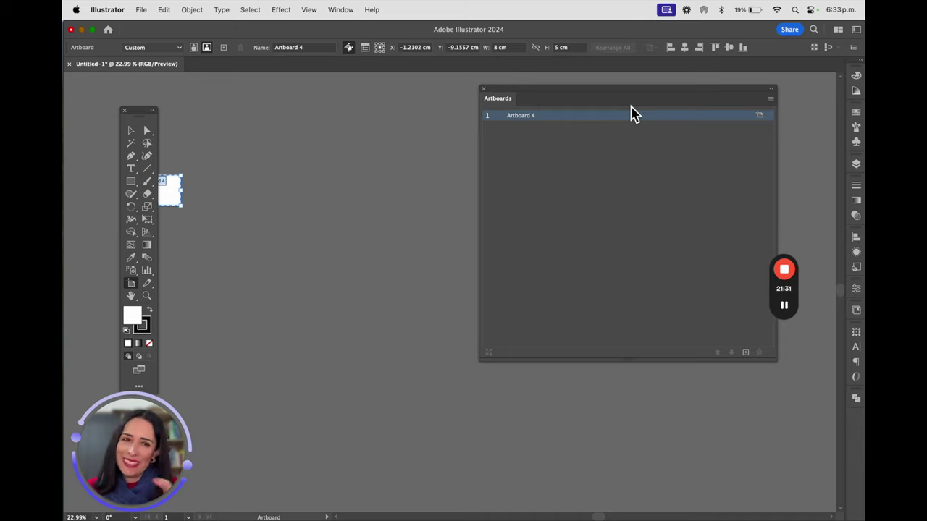
Add two more 8 × 5 cm artboards beside Artboard 4 from the Artboards panel
click(771, 99)
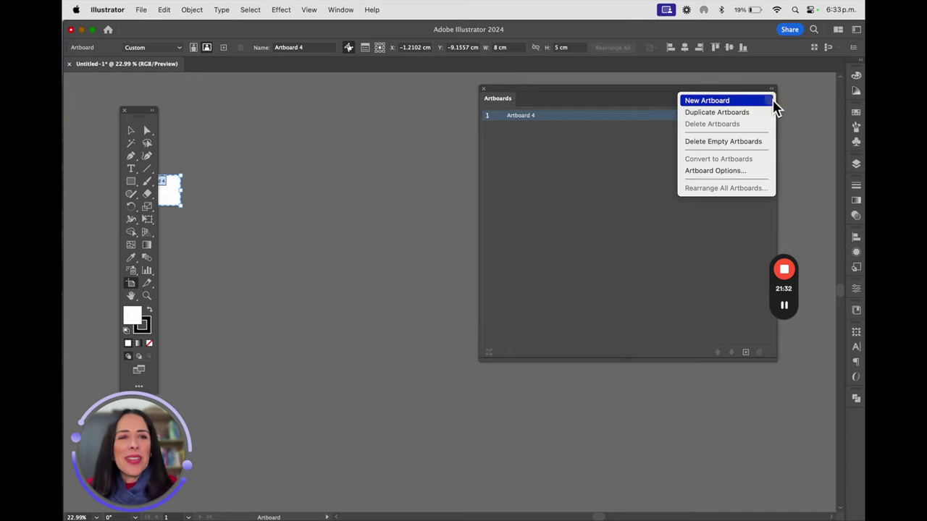
click(709, 105)
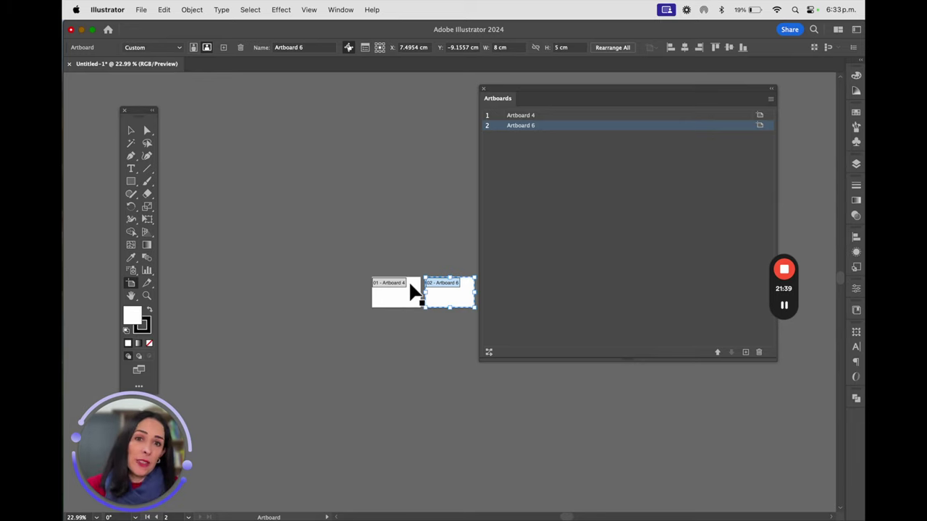
click(746, 355)
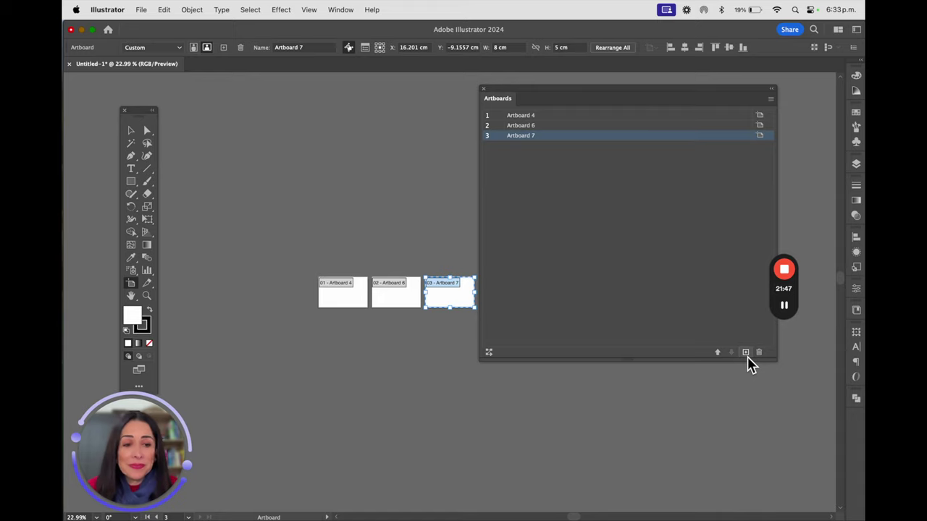
Move the Artboards panel aside and draw an artboard about 13.4 × 16 cm to the right of Artboard 7
drag(626, 93, 787, 103)
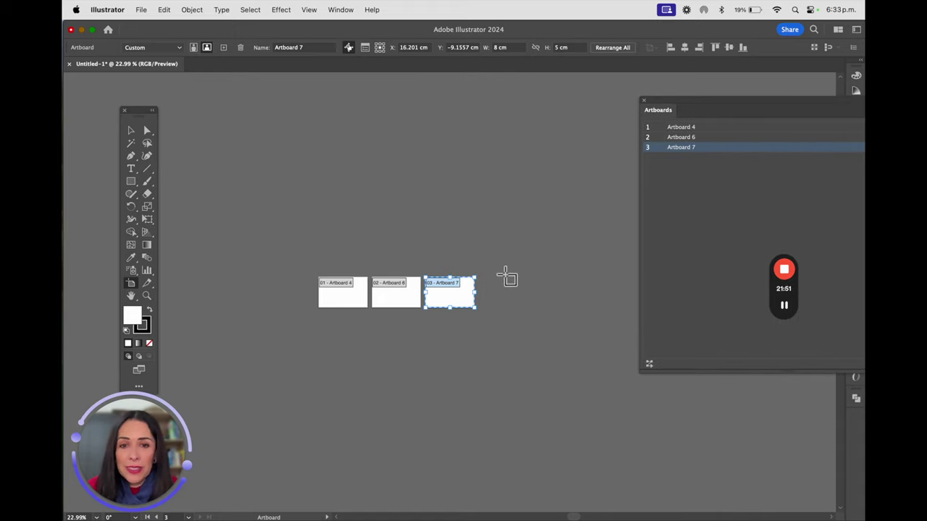
drag(485, 279, 568, 376)
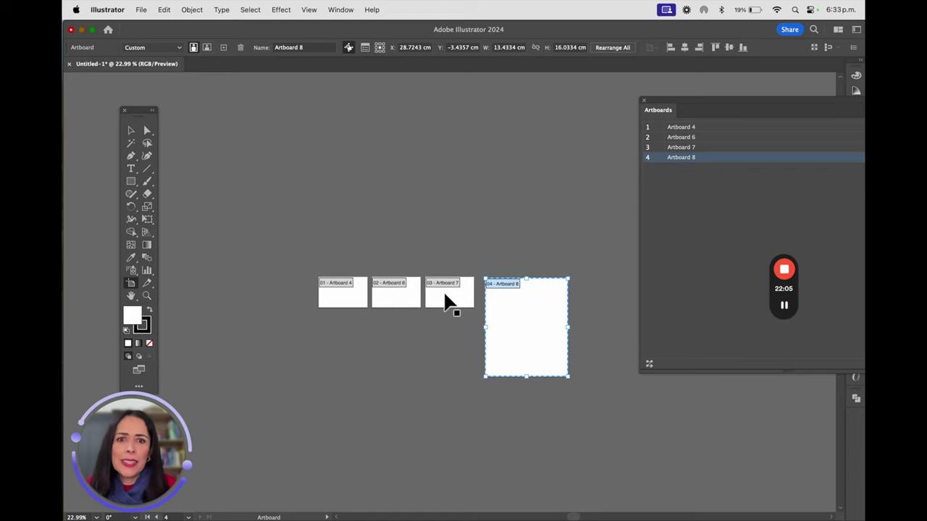
click(556, 308)
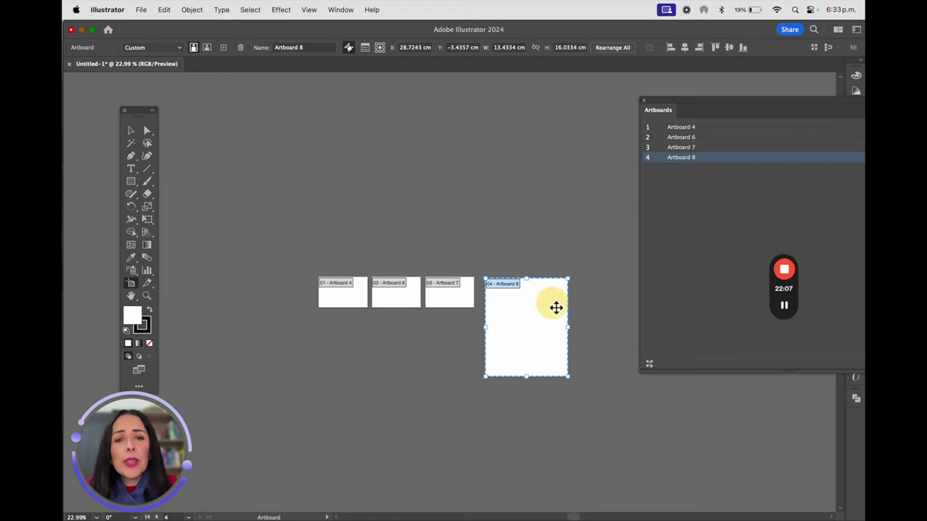
Rename Artboard 8 as envelope and Artboard 7 as protection
double_click(681, 158)
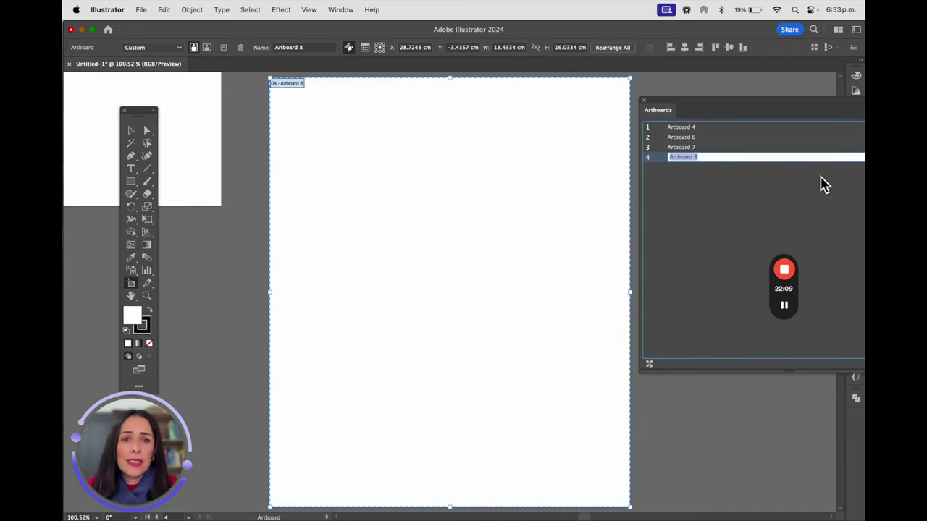
text(ervelope)
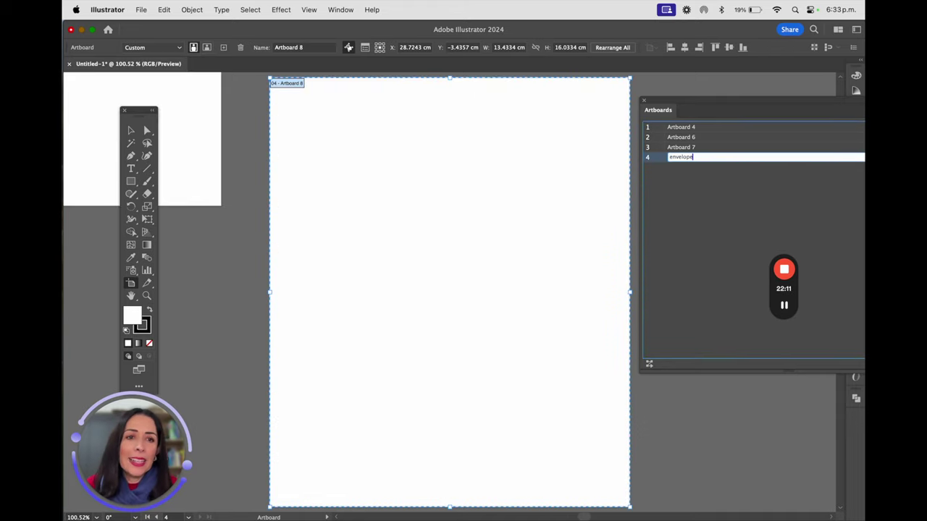
key(Return)
click(210, 92)
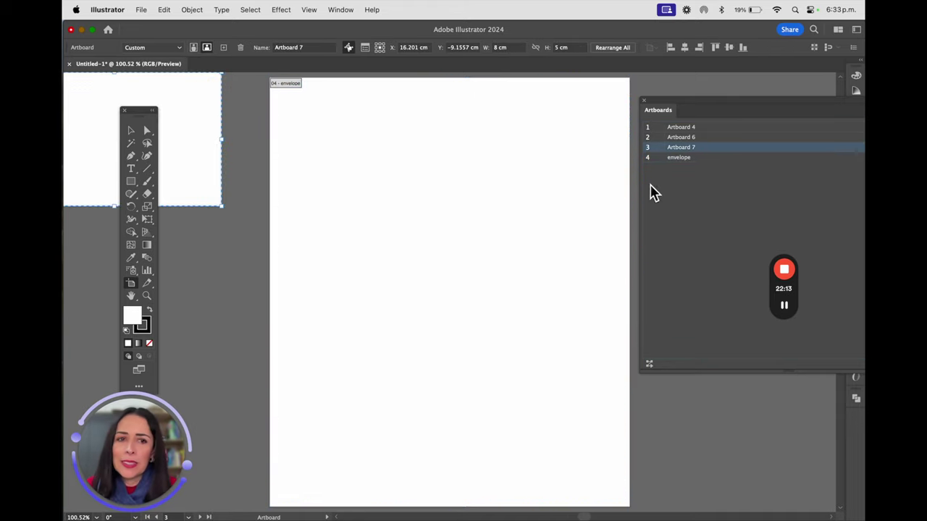
double_click(681, 147)
text(c)
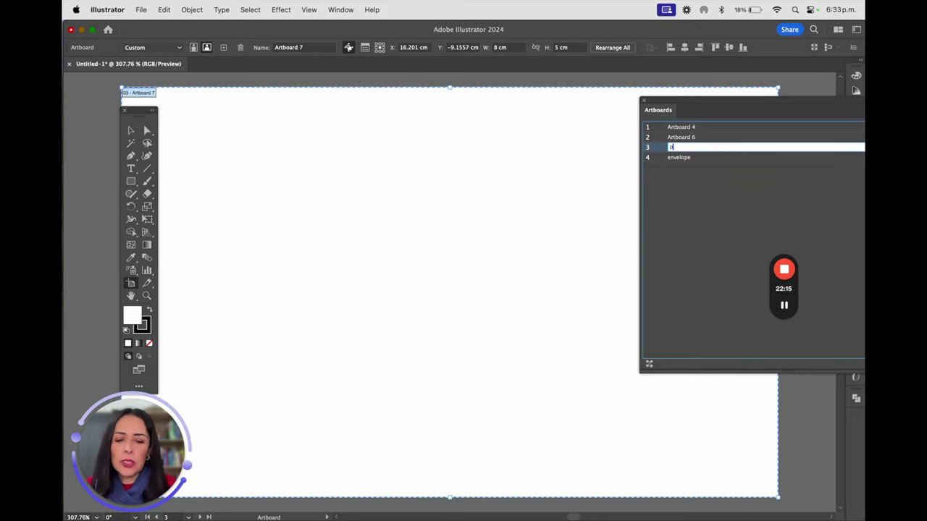
text(rotection)
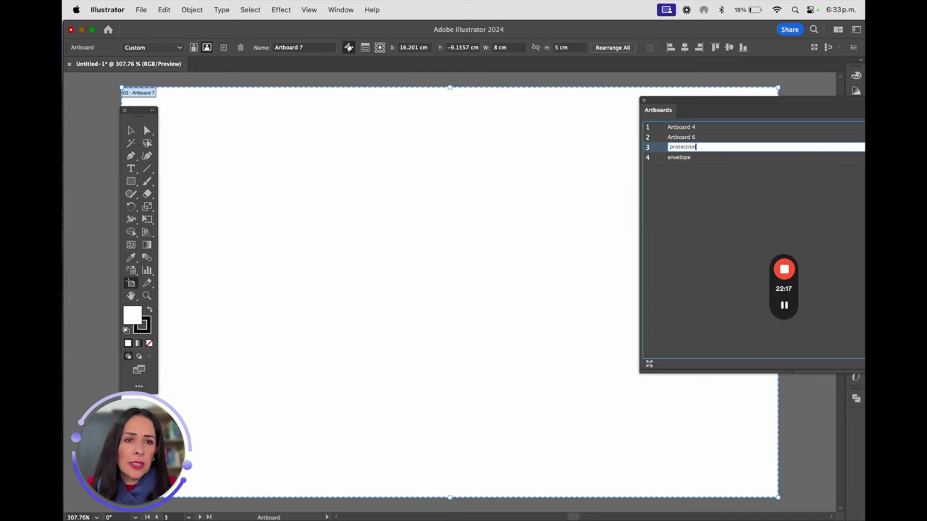
Rename Artboard 4 as front and Artboard 6 as back, and check the name labels on the canvas
double_click(671, 127)
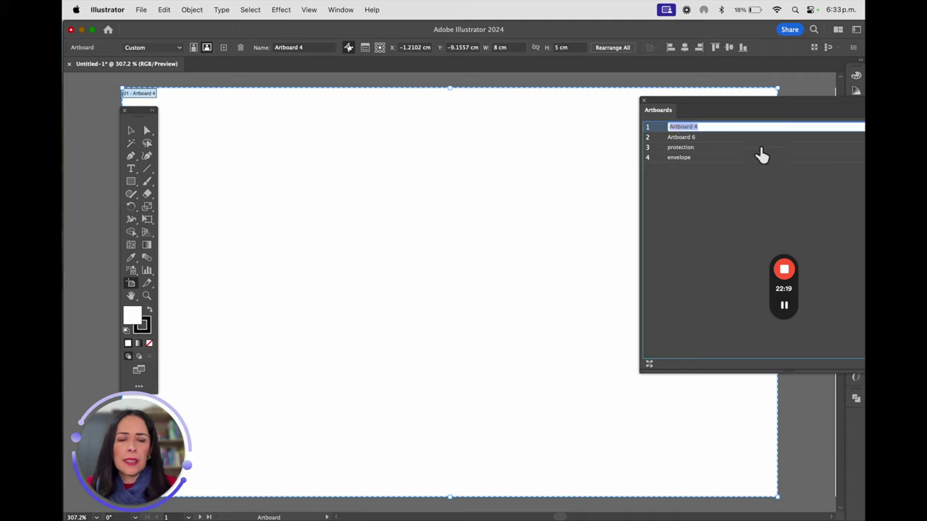
text(front)
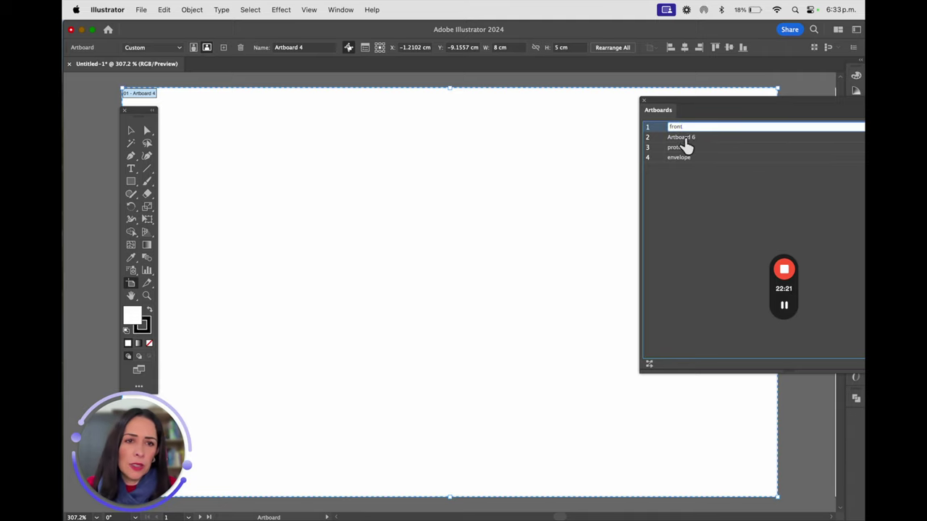
double_click(683, 138)
text(back)
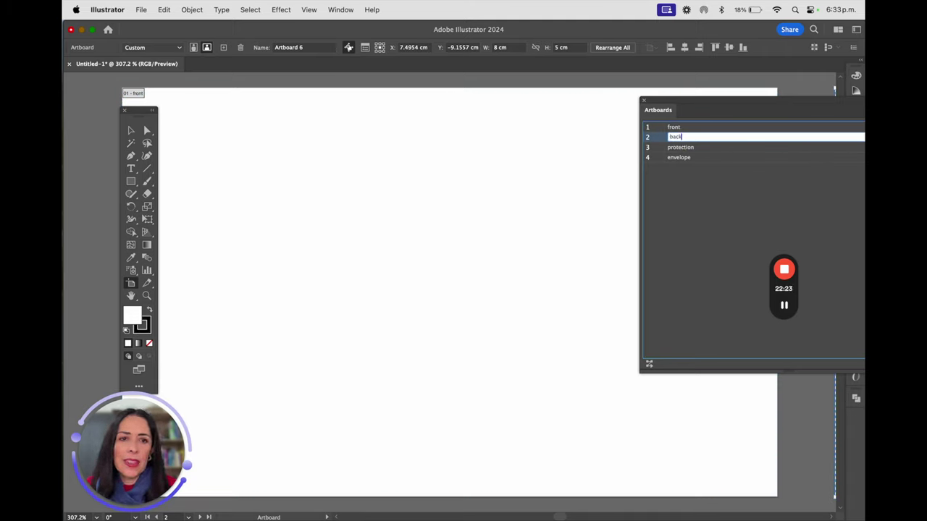
key(Return)
scroll(588, 225, down, 3)
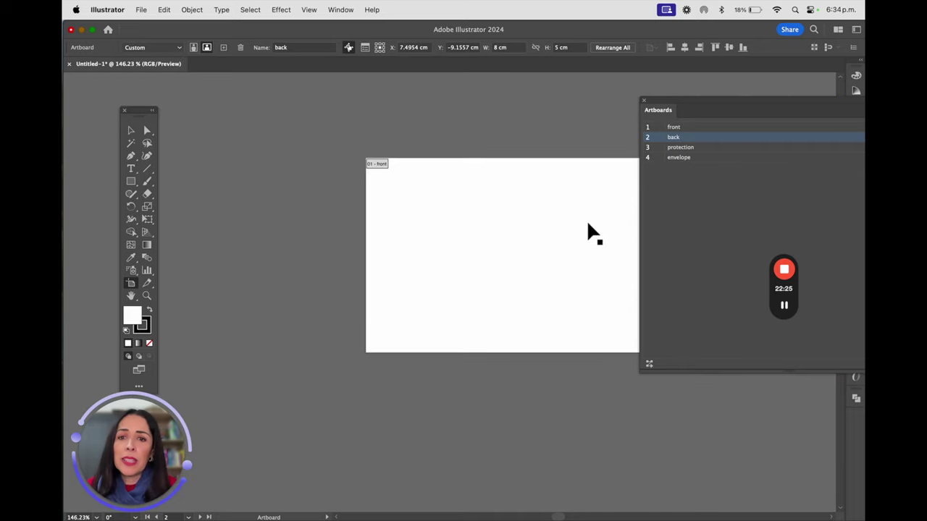
scroll(588, 225, down, 3)
scroll(588, 225, right, 5)
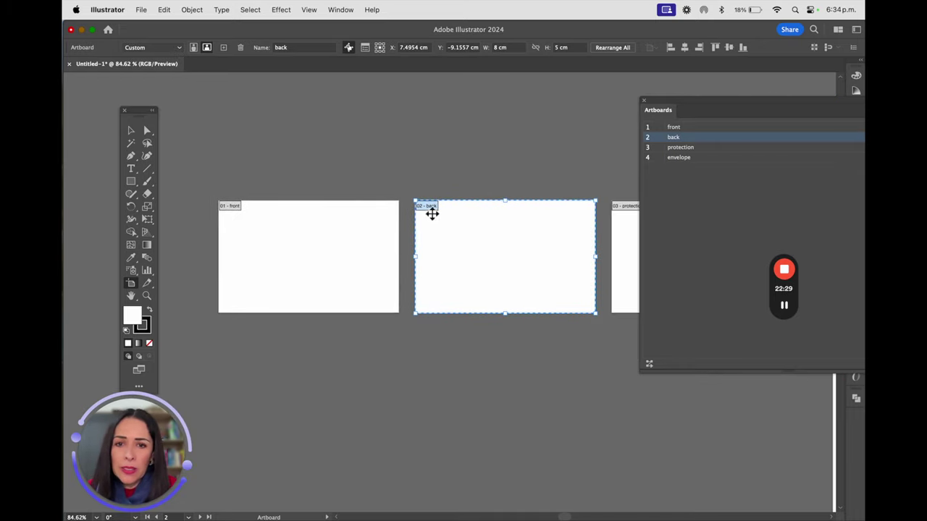
scroll(472, 223, right, 8)
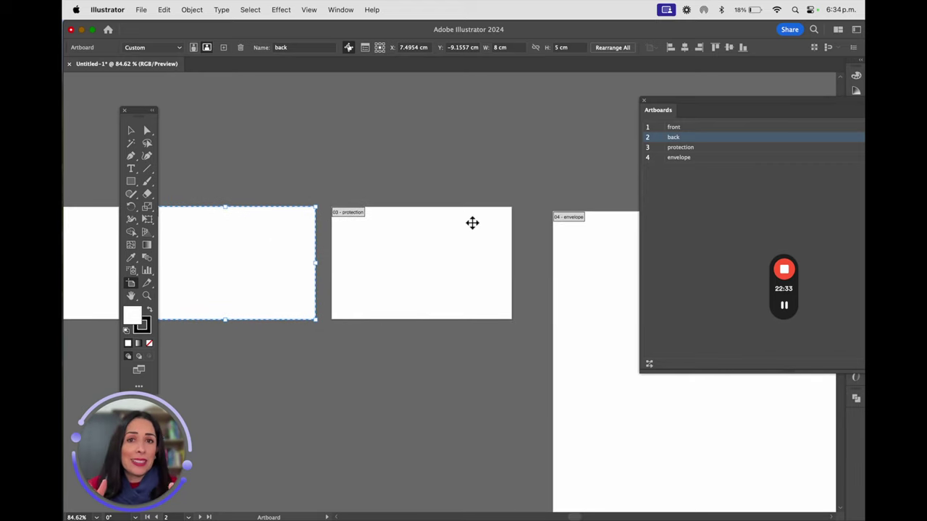
Move the Artboards panel fully into view and reorder protection below envelope in its list
scroll(596, 304, down, 5)
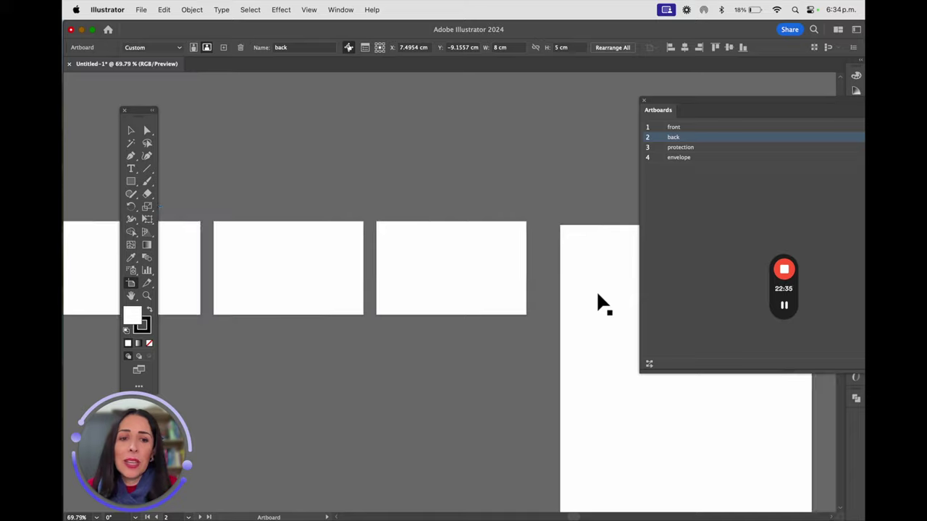
drag(727, 107, 607, 97)
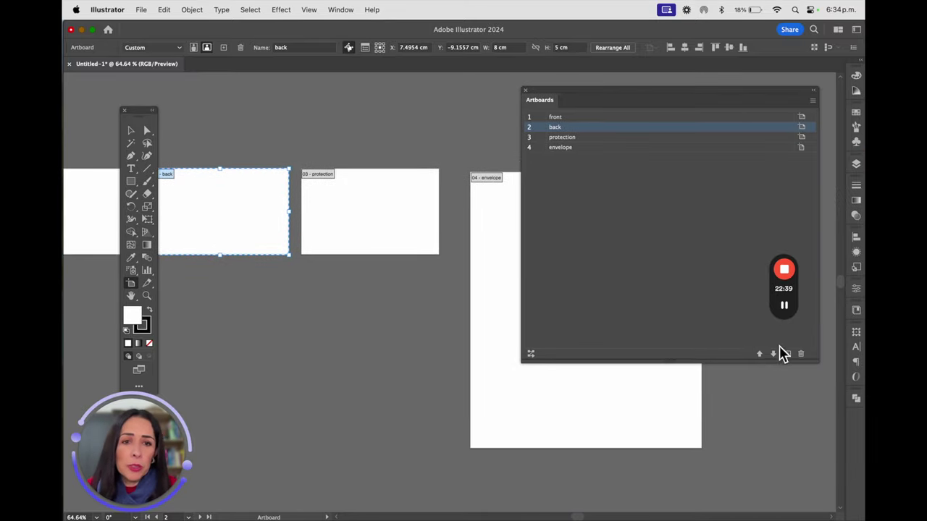
drag(562, 138, 558, 159)
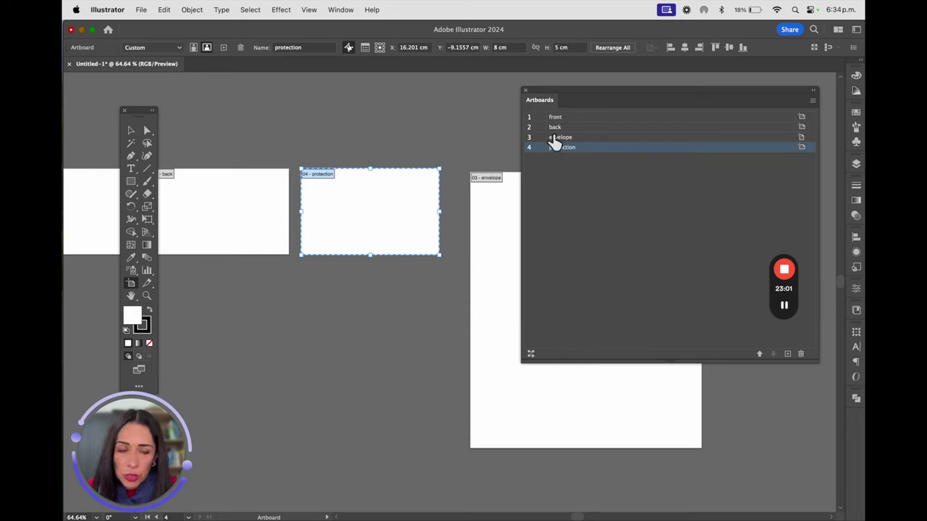
Raise protection two places in the artboard list so it sits second, and close the Artboards panel
click(760, 355)
click(759, 354)
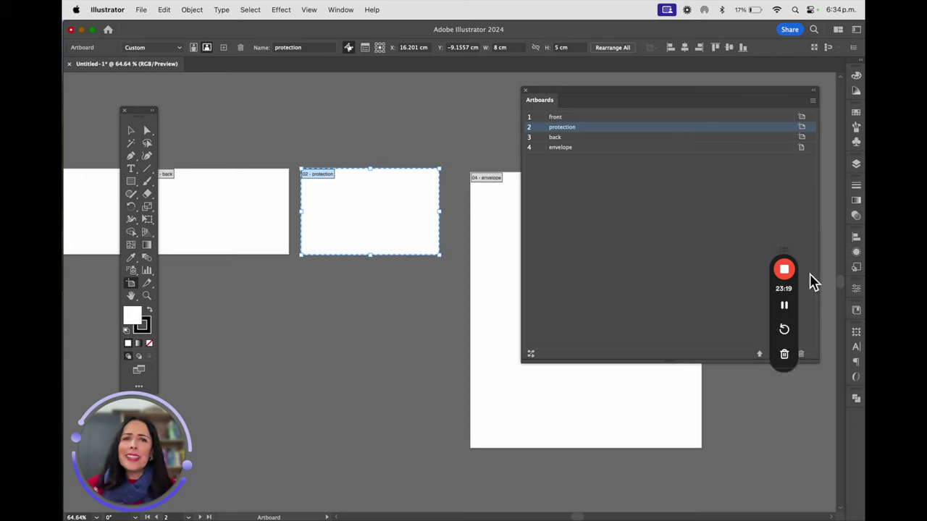
click(525, 90)
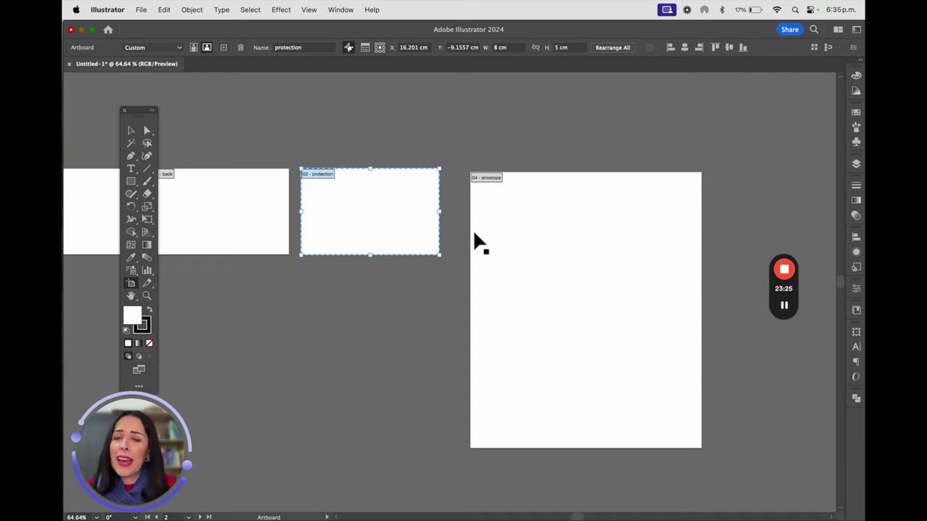
Draw one large and two small artboards freehand below back and protection, and delete the large one
click(131, 283)
drag(288, 279, 416, 444)
drag(210, 314, 273, 374)
drag(245, 418, 288, 450)
click(373, 350)
key(Delete)
Place an artboard of about 4.6 × 5.4 cm to the right of envelope and change it to A3, clear of envelope
drag(313, 286, 761, 223)
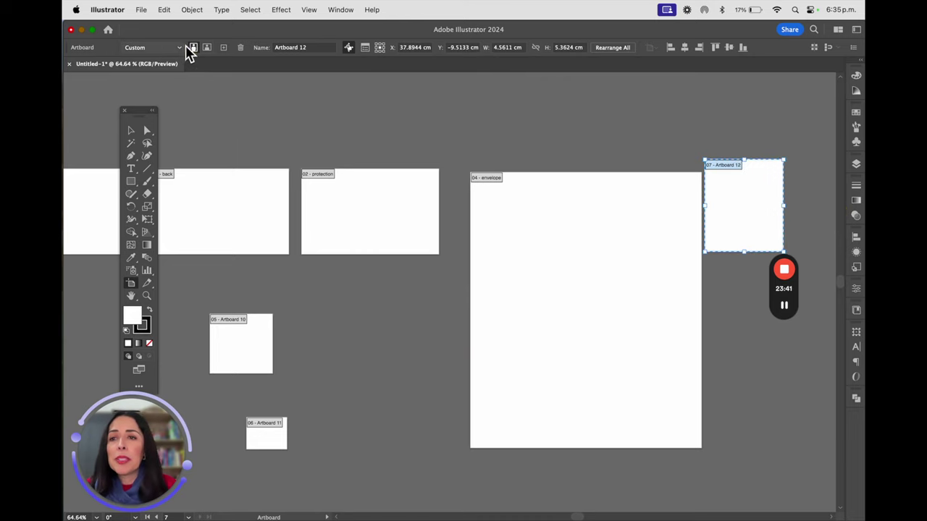
click(180, 48)
click(164, 144)
drag(720, 142, 787, 184)
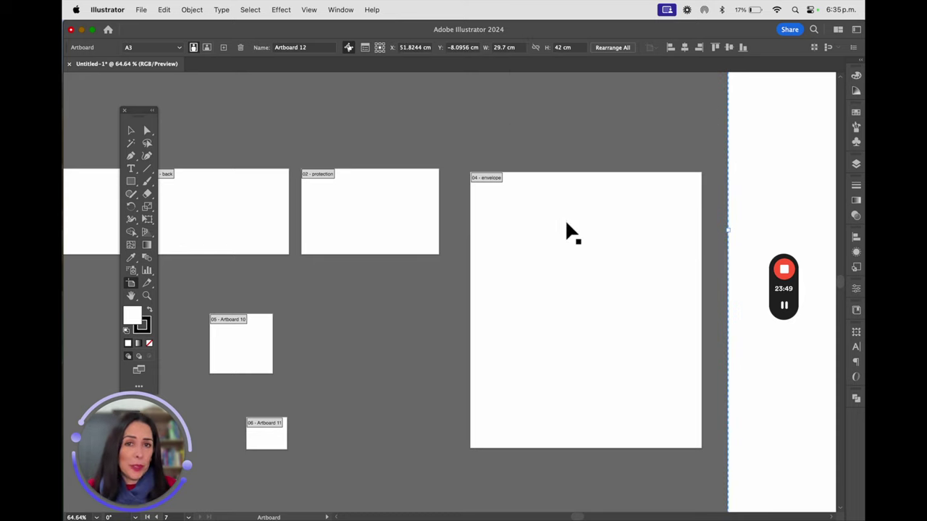
Resize the A3 artboard freehand to about 35.3 × 20.6 cm and move it up beside envelope
scroll(569, 224, down, 5)
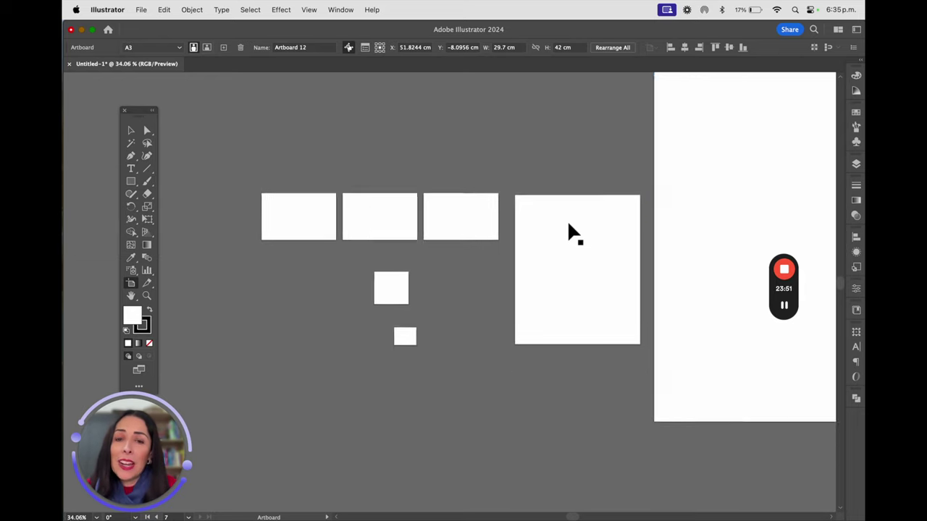
scroll(569, 226, right, 3)
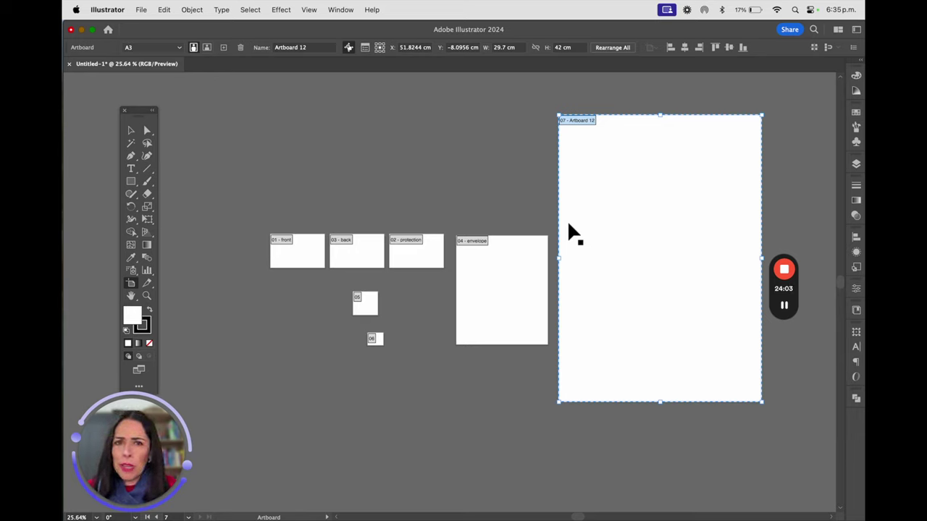
drag(761, 114, 796, 262)
drag(656, 306, 659, 261)
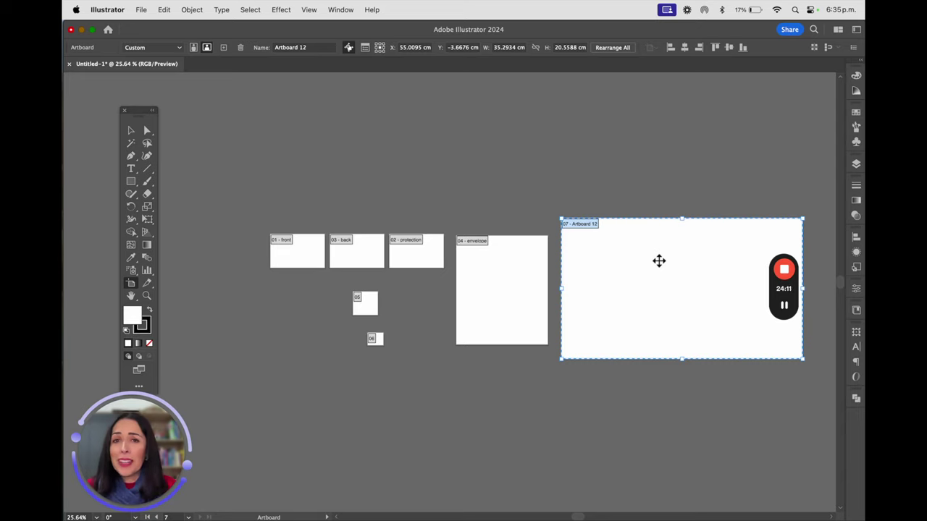